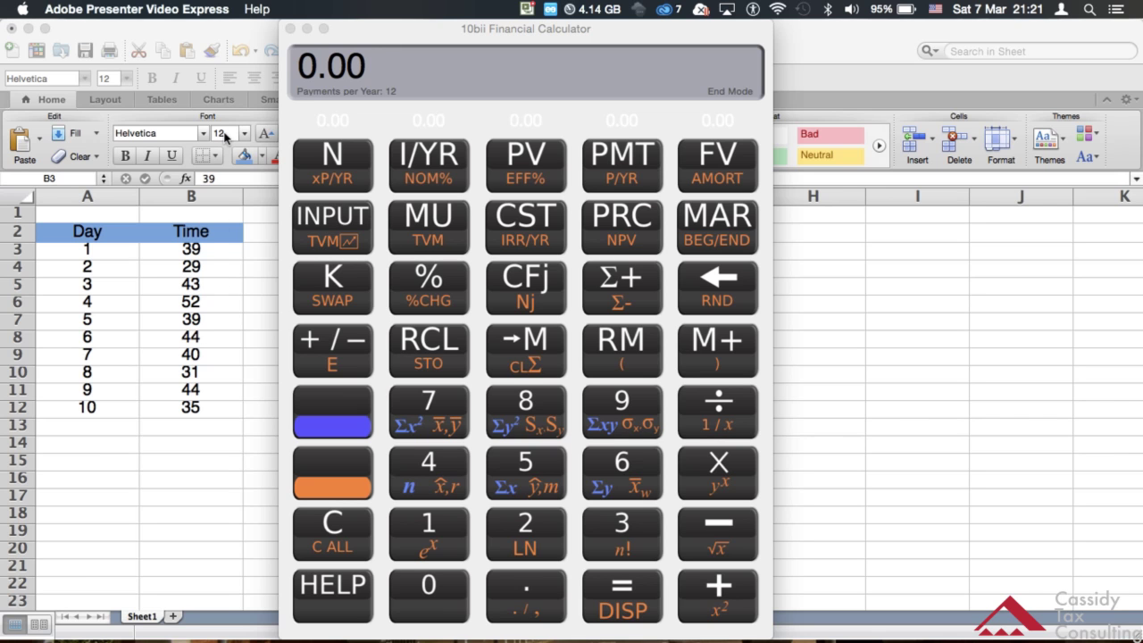
Step: Examine the Day and Time values in rows 3 to 12 of the Excel worksheet
{"action": "left_click", "coordinate": [214, 40]}
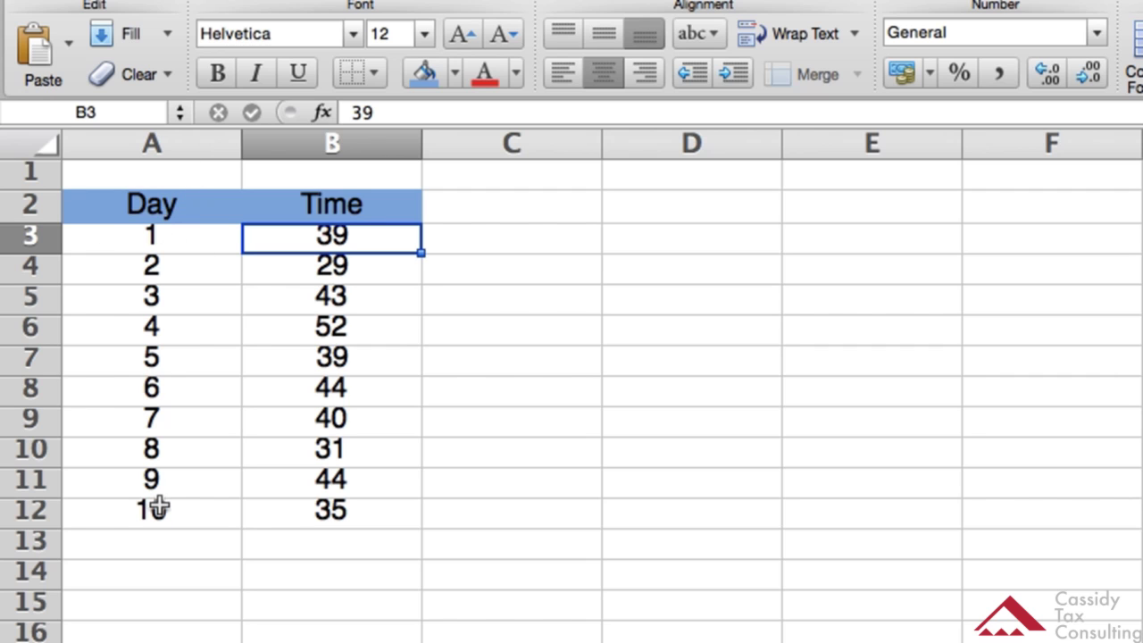
{"action": "left_click", "coordinate": [173, 233]}
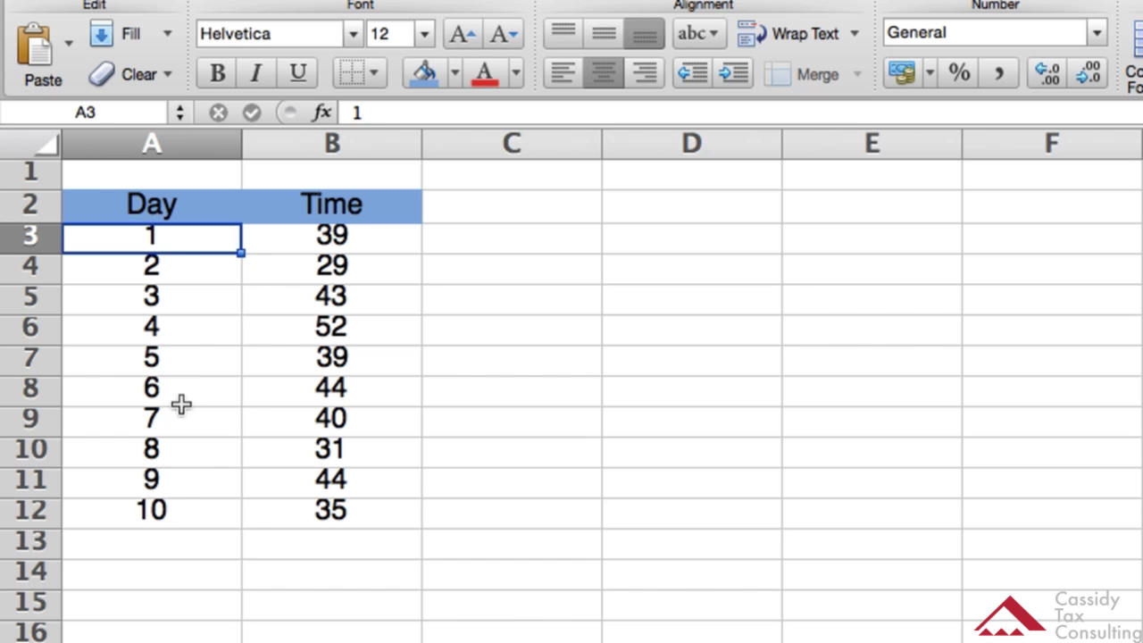
{"action": "key", "text": "ctrl+Down"}
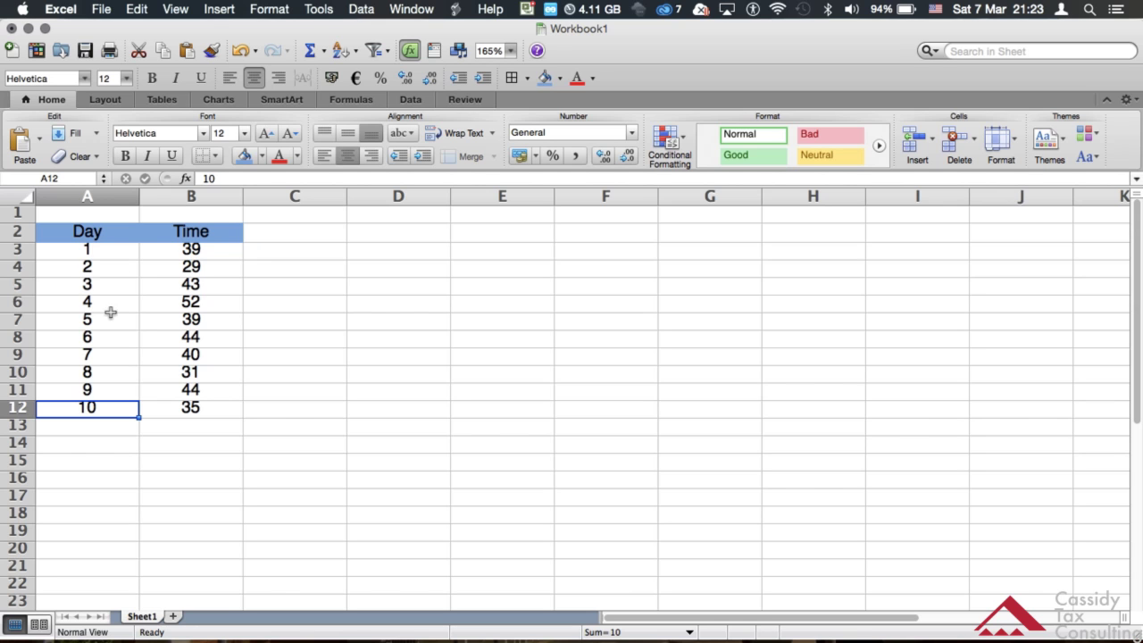
{"action": "left_click", "coordinate": [191, 249]}
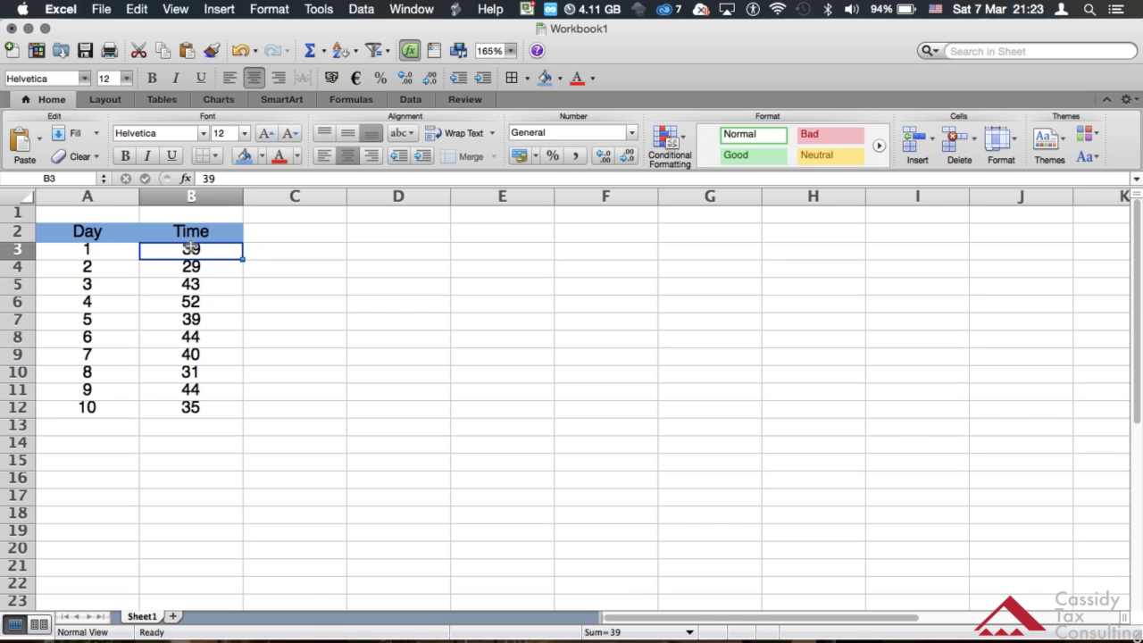
{"action": "key", "text": "Right"}
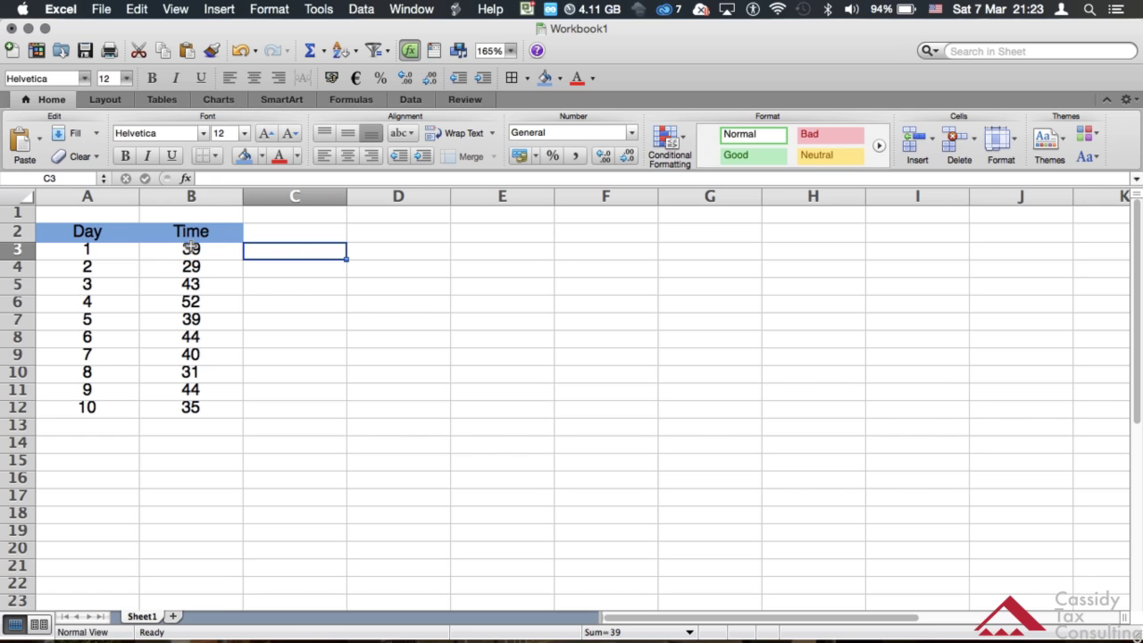
Step: Switch to the 10bii Financial Calculator and clear all of its stored values
{"action": "key", "text": "super+Tab"}
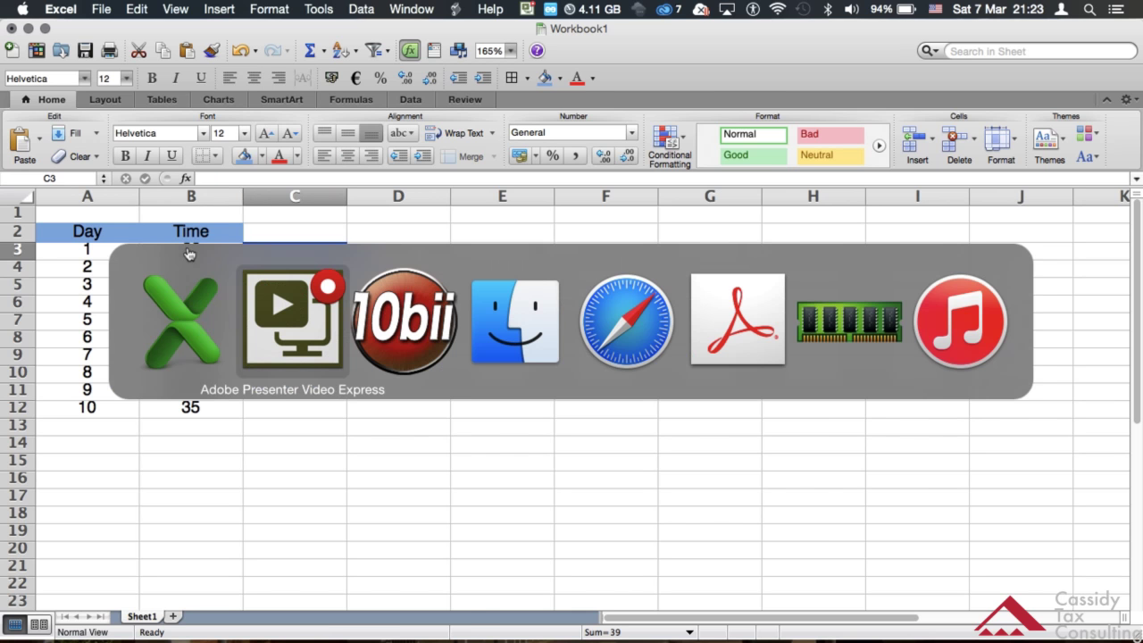
{"action": "key", "text": "super+Tab"}
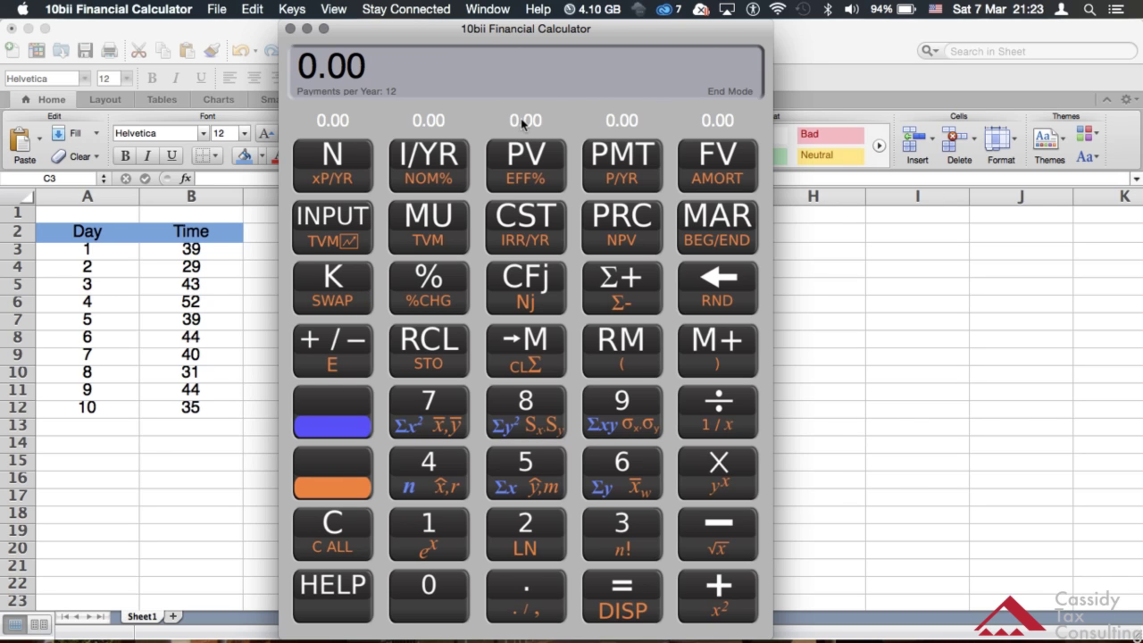
{"action": "left_click", "coordinate": [325, 480]}
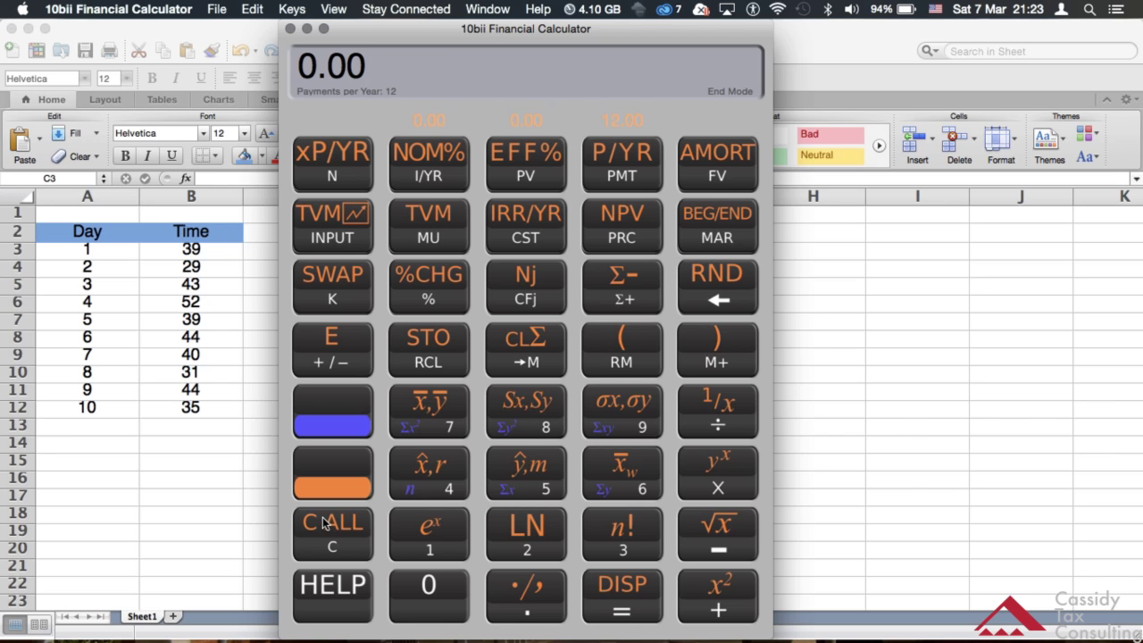
{"action": "left_click", "coordinate": [325, 524]}
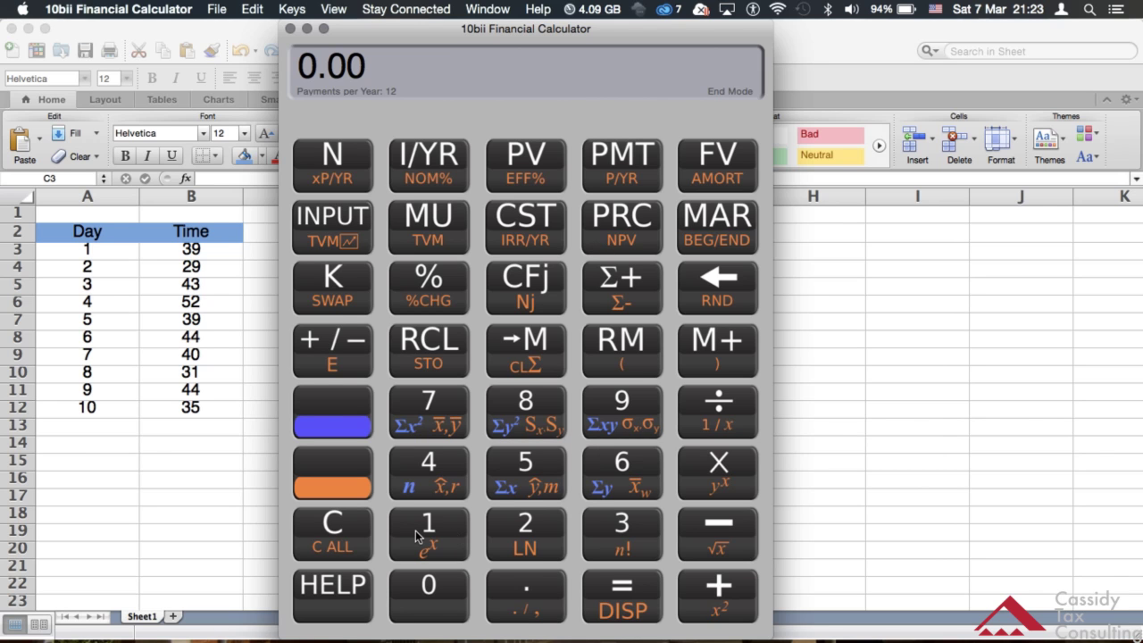
Step: Set the calculator display to four decimal places
{"action": "left_click", "coordinate": [342, 483]}
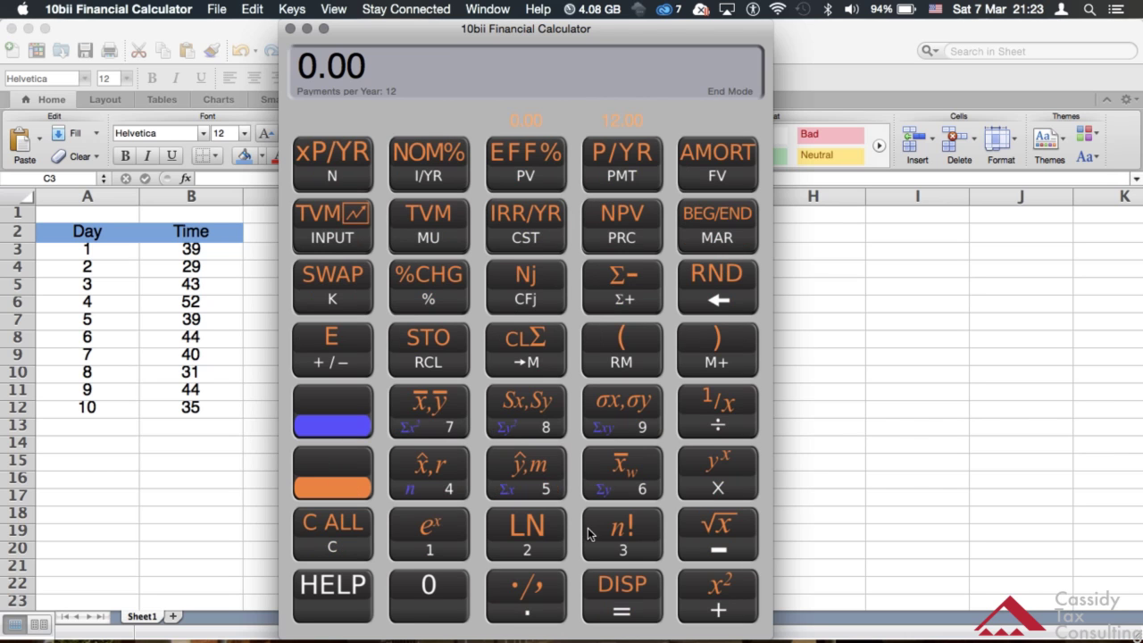
{"action": "left_click", "coordinate": [618, 590]}
{"action": "left_click", "coordinate": [429, 468]}
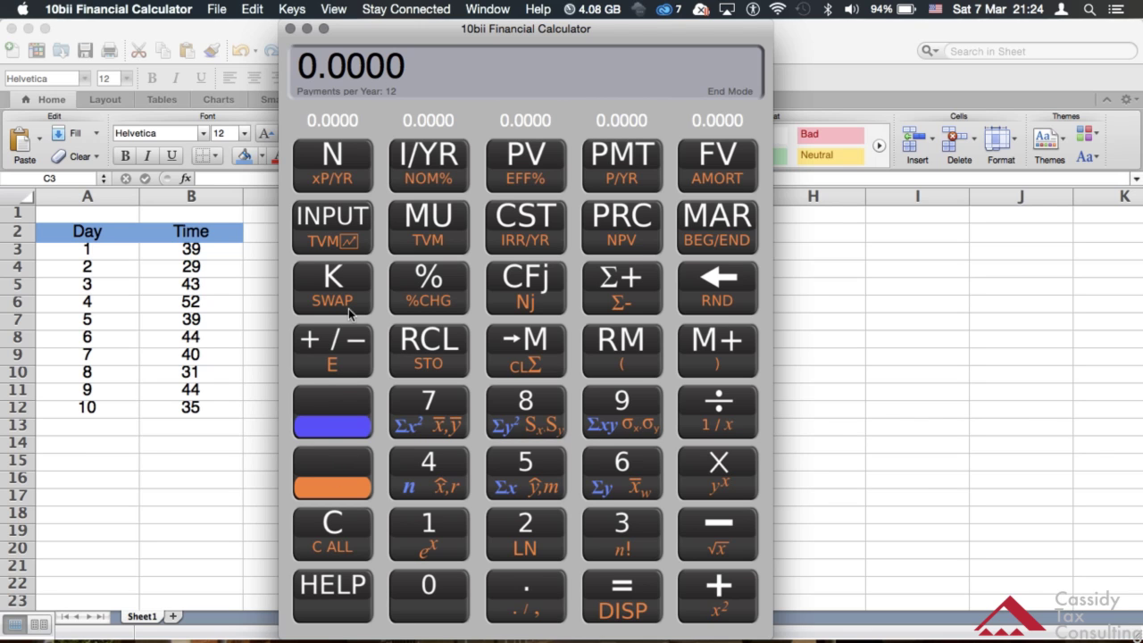
Step: Set the calculator display to two decimal places
{"action": "left_click", "coordinate": [323, 485]}
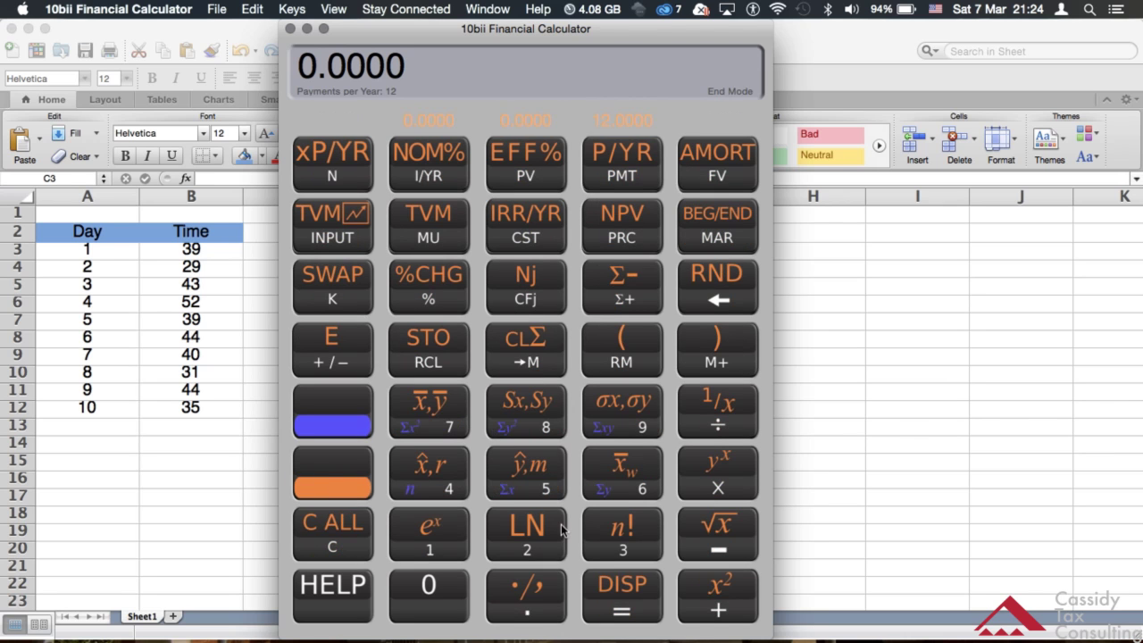
{"action": "left_click", "coordinate": [619, 584]}
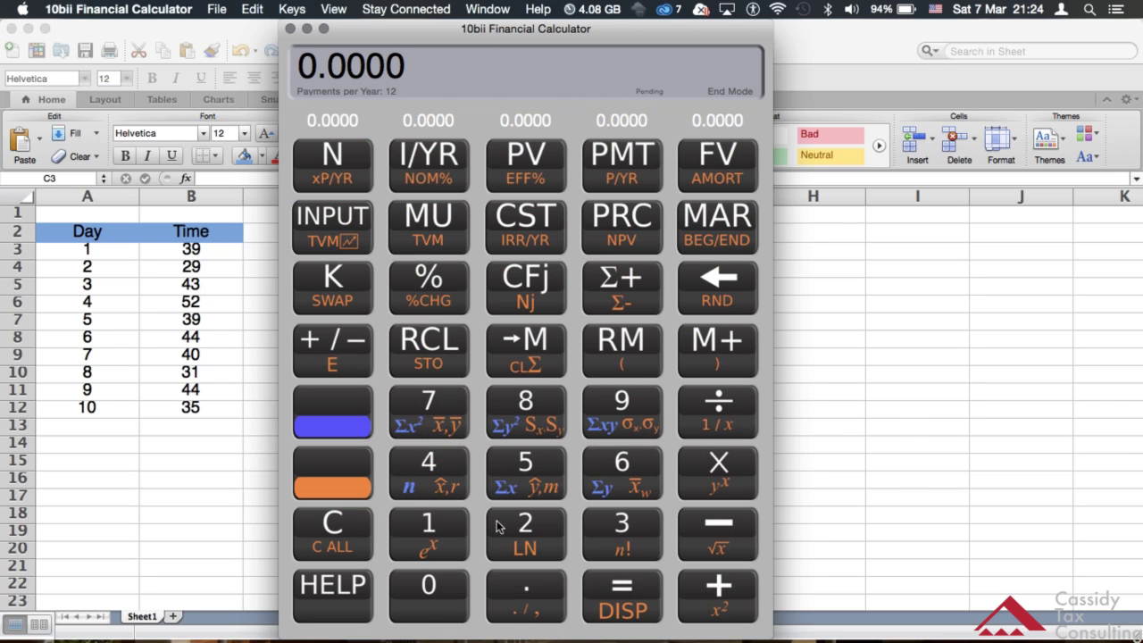
{"action": "left_click", "coordinate": [525, 523]}
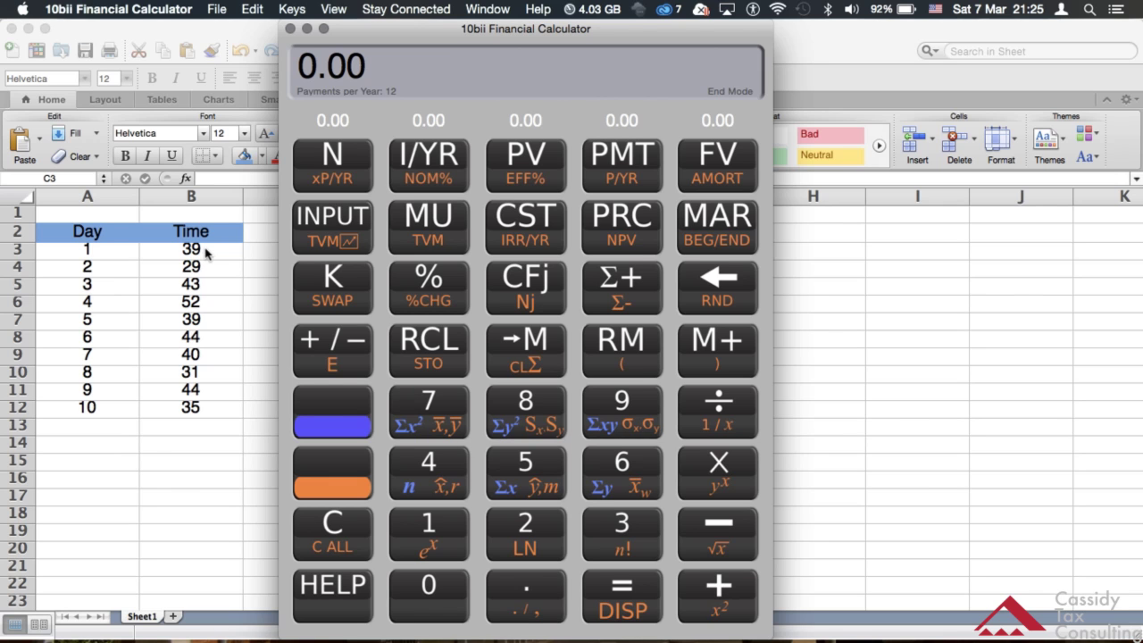
Step: Input 39 with Σ+ to bring up the Statistical Data Points list and add one empty row to it
{"action": "left_click", "coordinate": [621, 521]}
{"action": "left_click", "coordinate": [620, 399]}
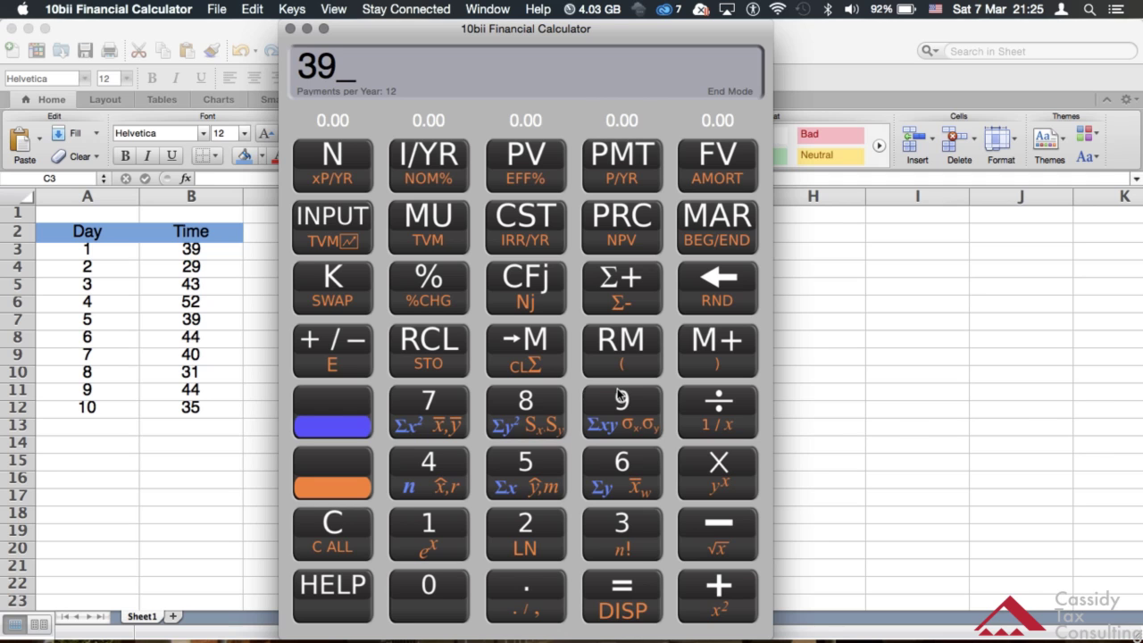
{"action": "left_click", "coordinate": [330, 214]}
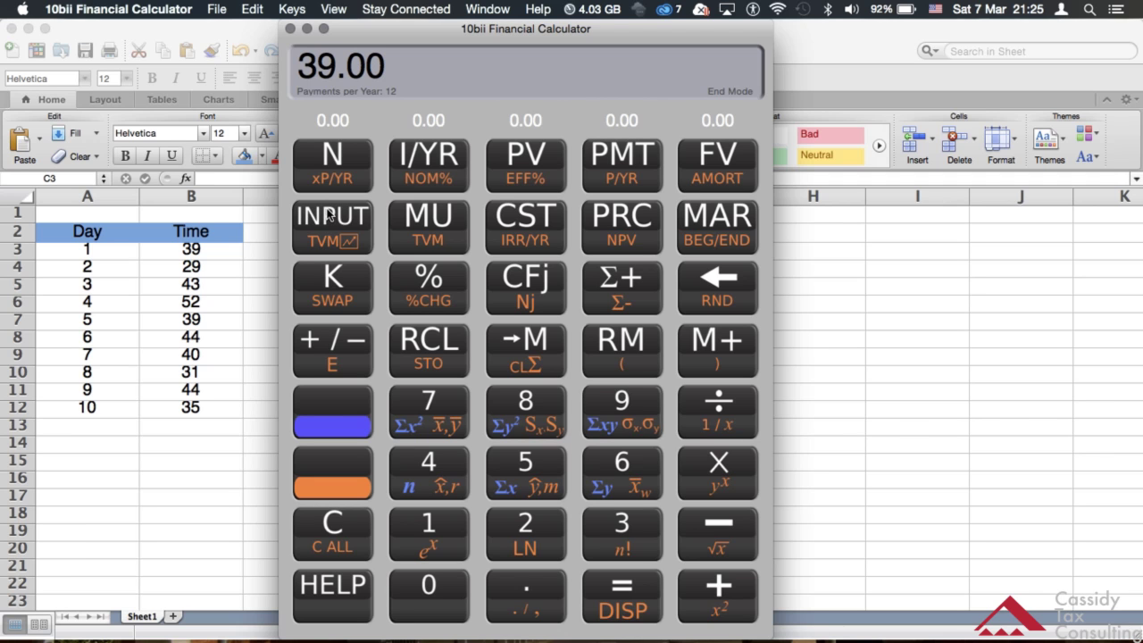
{"action": "left_click", "coordinate": [622, 278]}
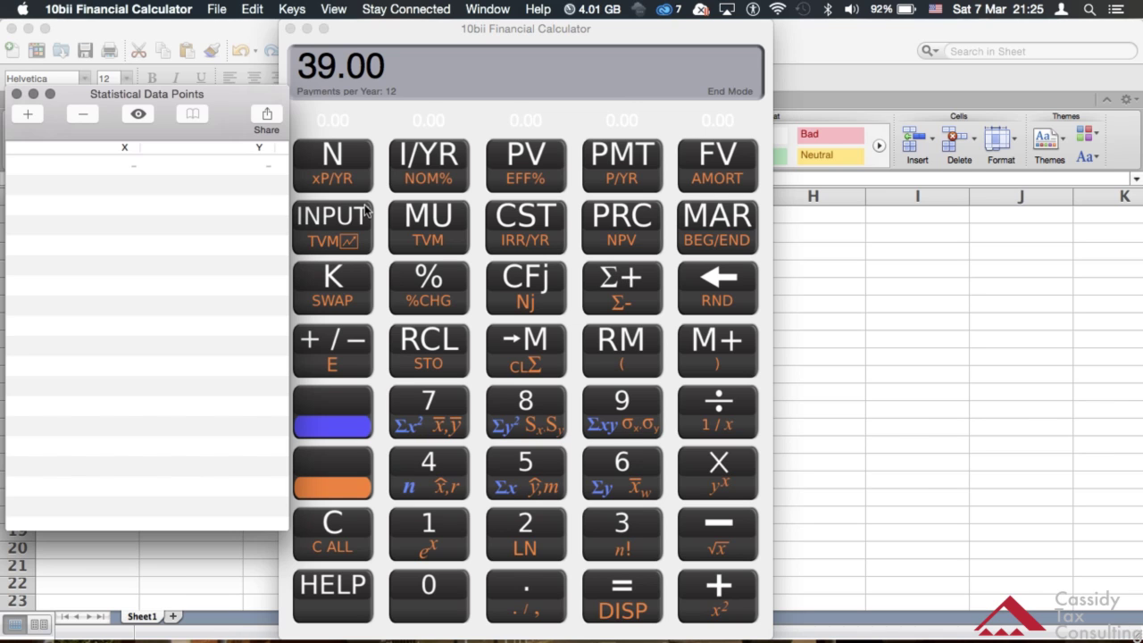
{"action": "left_click", "coordinate": [25, 112]}
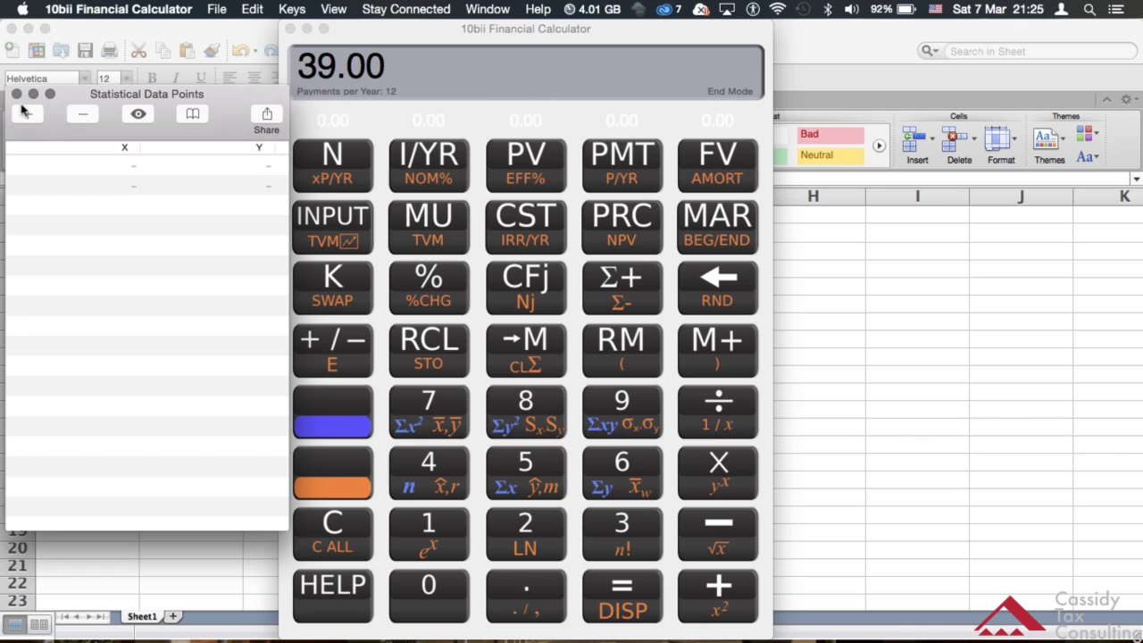
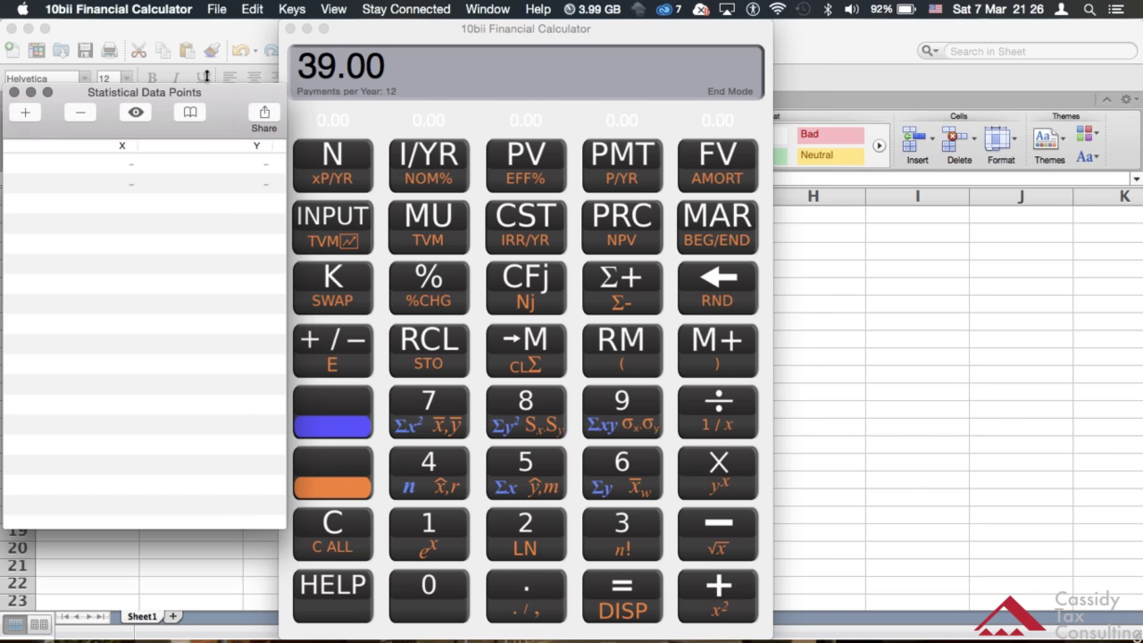
Step: View the plot of the statistical data points, close it with the data list, and clear the calculator display
{"action": "left_click", "coordinate": [134, 111]}
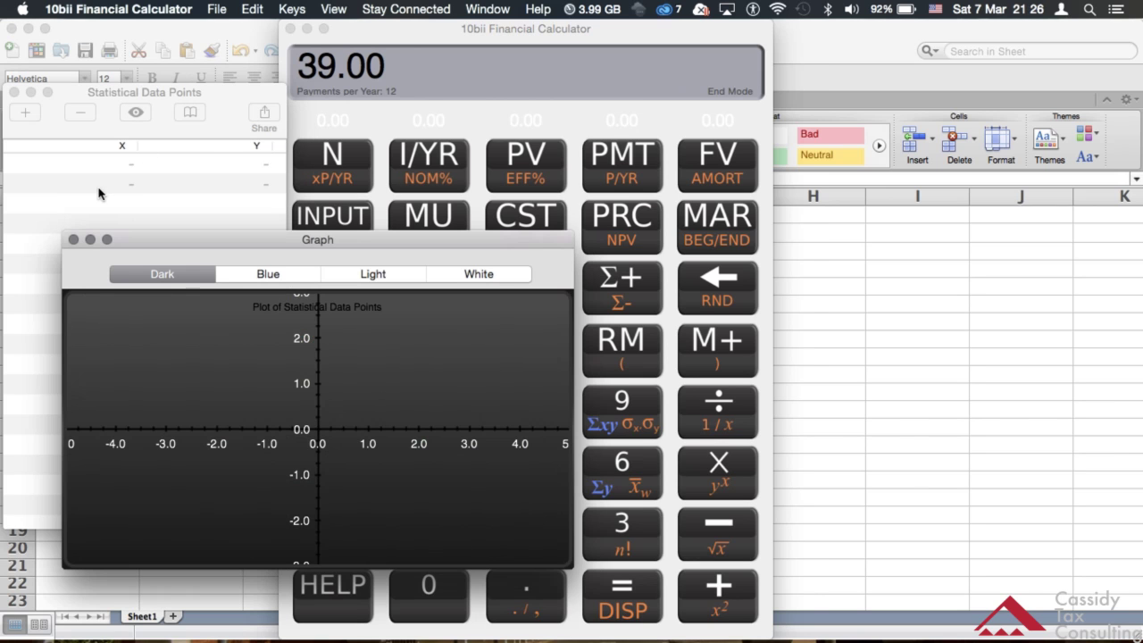
{"action": "left_click", "coordinate": [72, 239]}
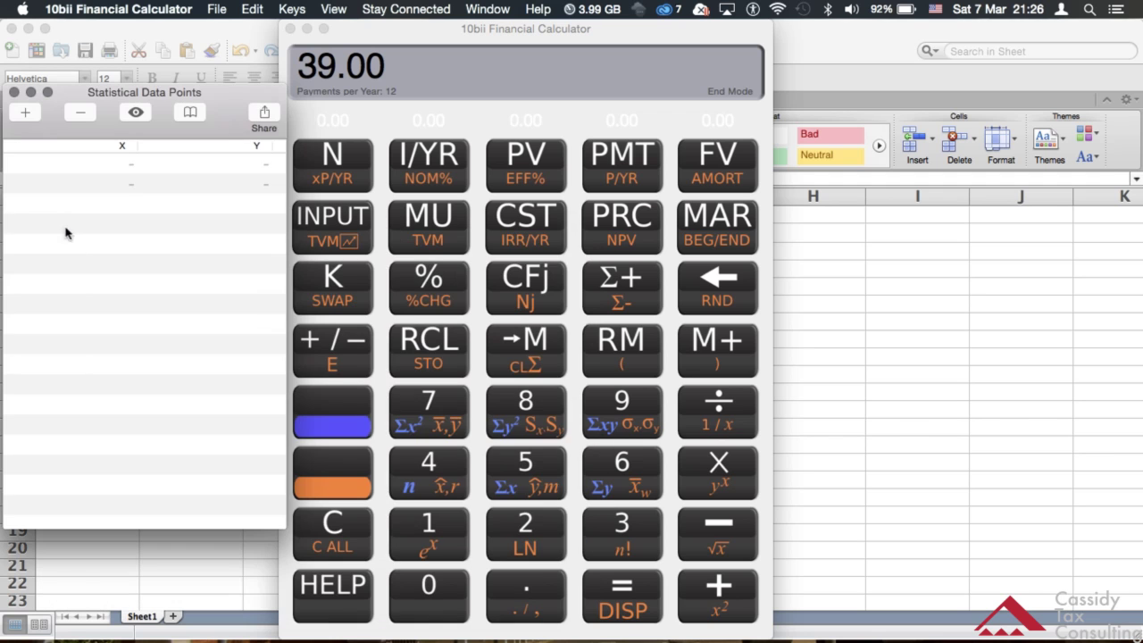
{"action": "left_click", "coordinate": [14, 92]}
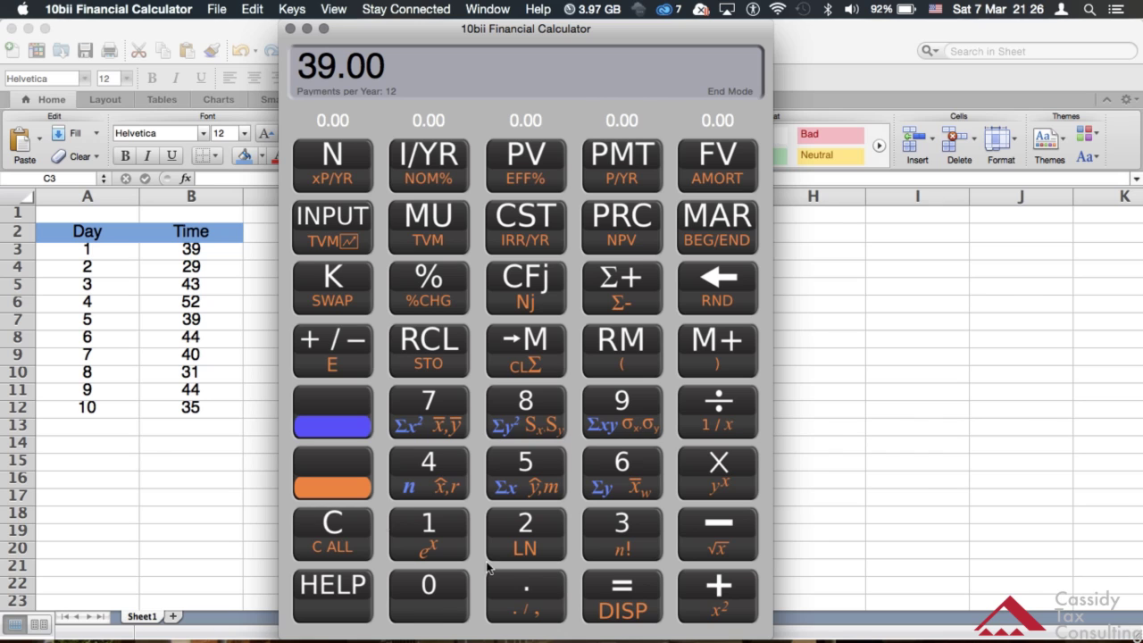
{"action": "left_click", "coordinate": [329, 519]}
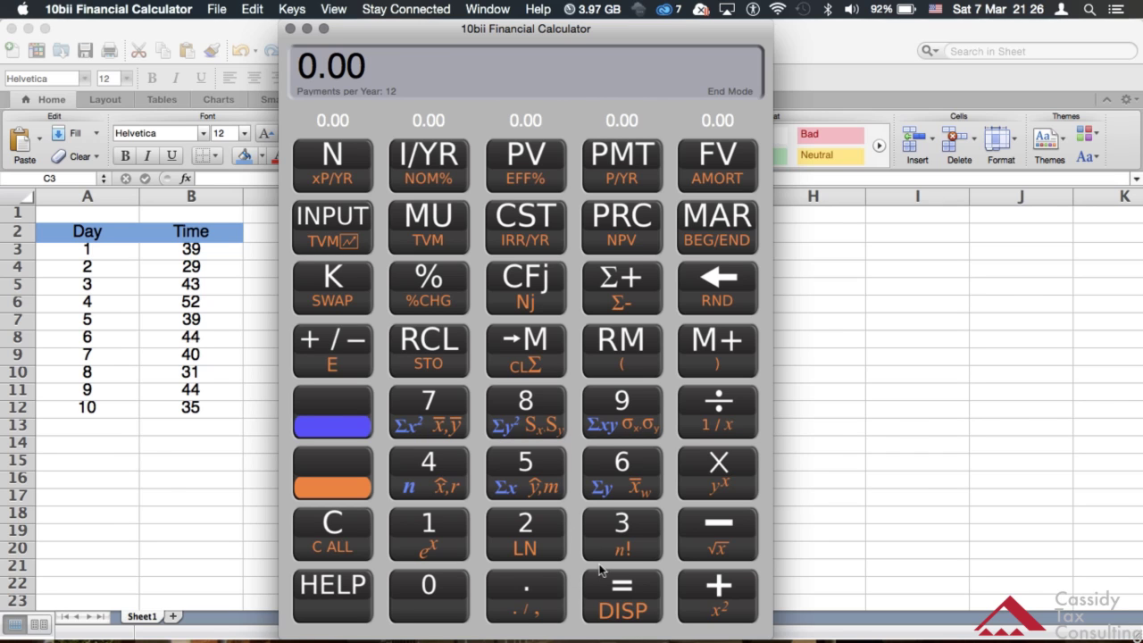
Step: Input 39 on the calculator again with Σ+ to reopen the Statistical Data Points list
{"action": "left_click", "coordinate": [626, 523]}
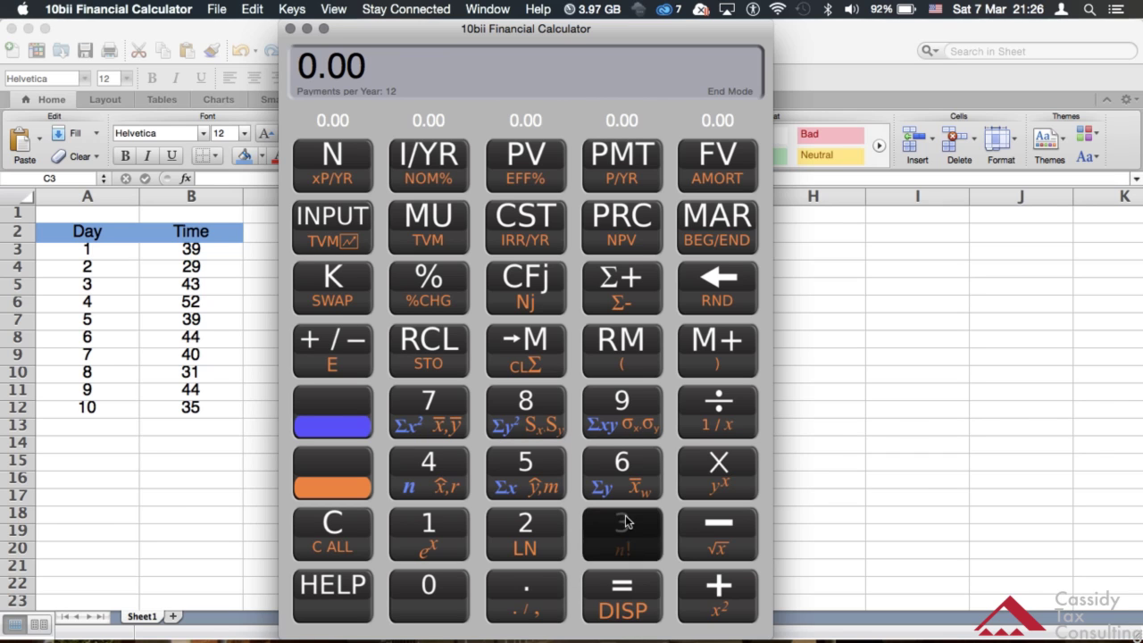
{"action": "left_click", "coordinate": [625, 399]}
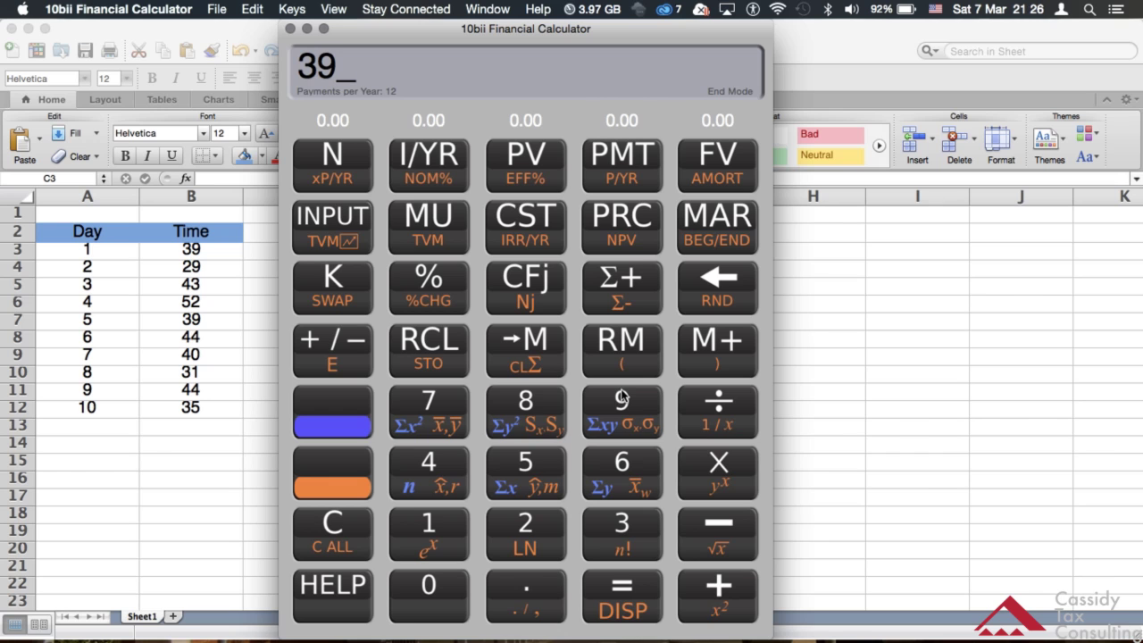
{"action": "left_click", "coordinate": [337, 211]}
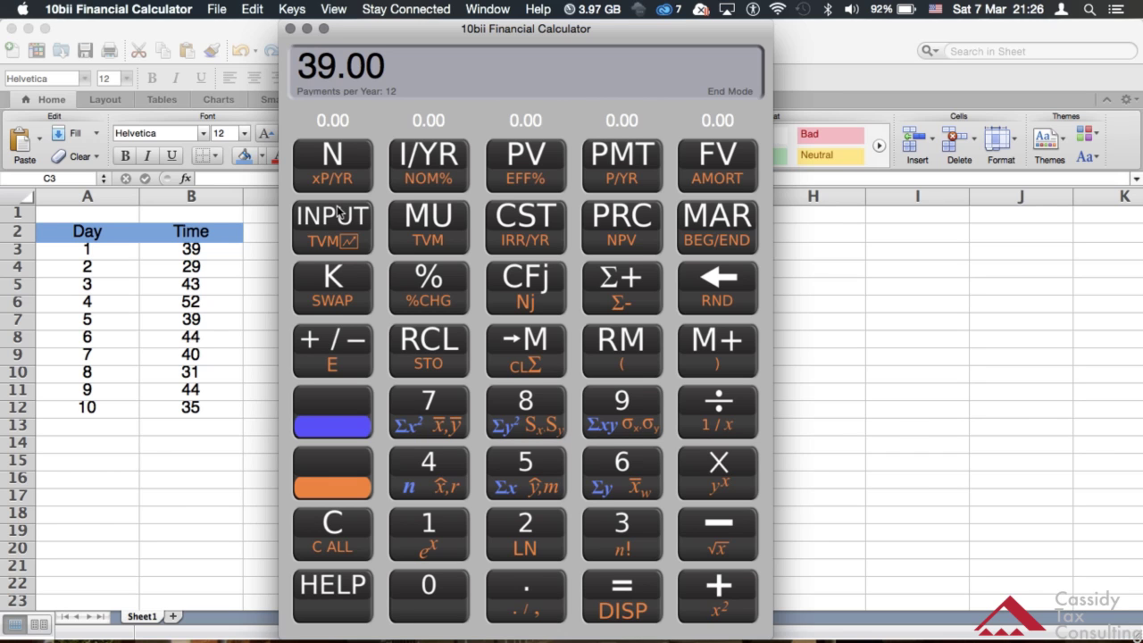
{"action": "left_click", "coordinate": [625, 277]}
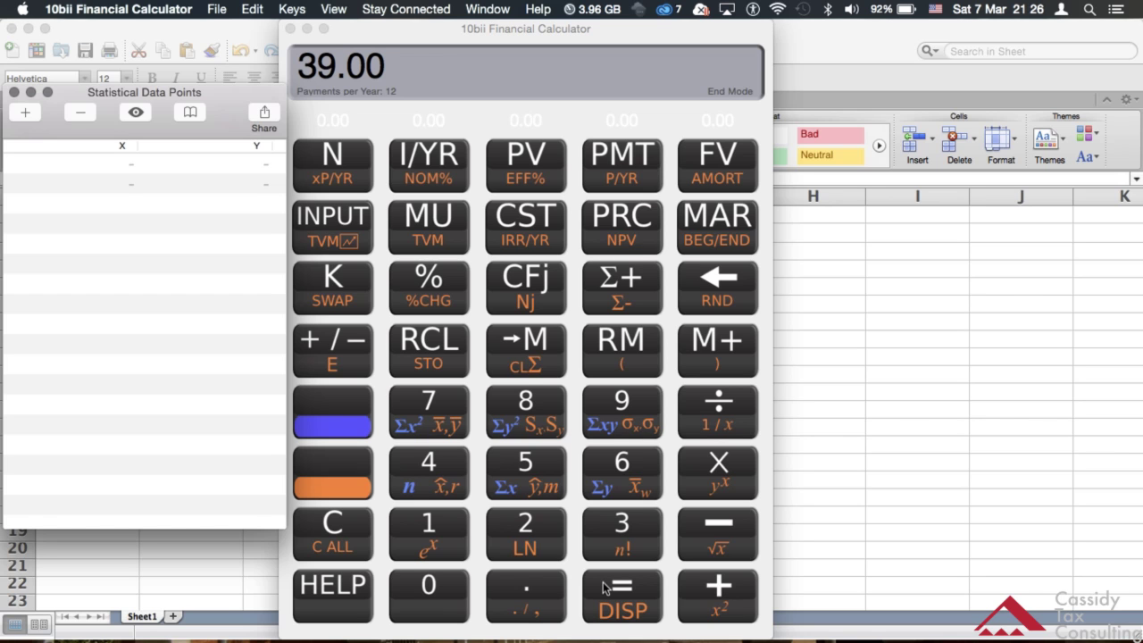
Step: Try to input 29 as the next statistical data point with Σ+ on the calculator
{"action": "left_click", "coordinate": [529, 519]}
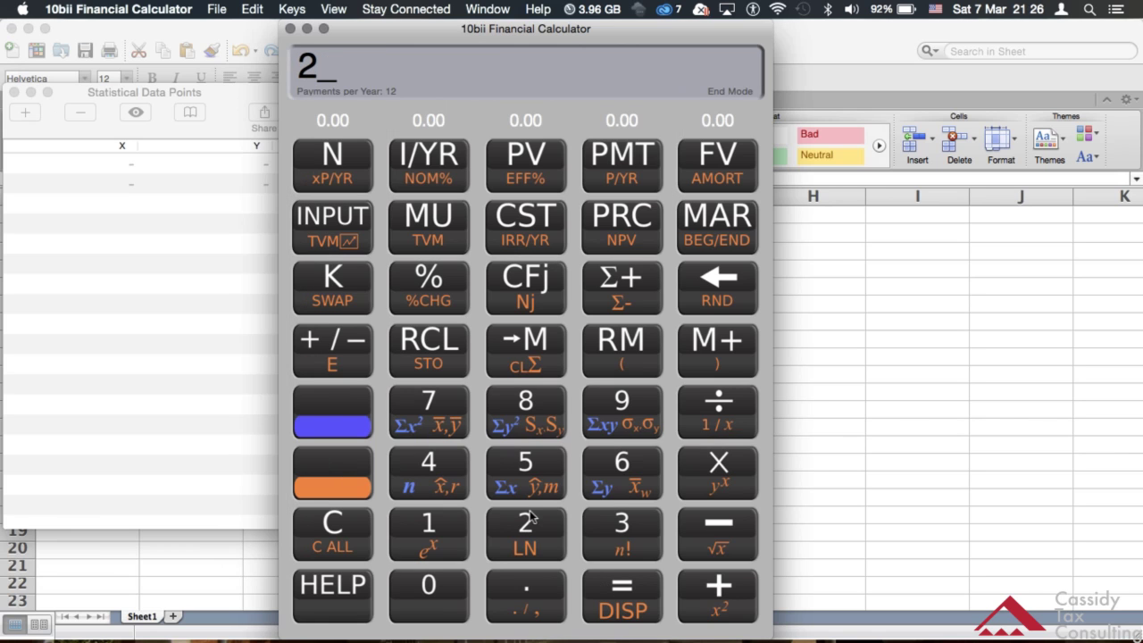
{"action": "left_click", "coordinate": [621, 393]}
{"action": "left_click", "coordinate": [333, 214]}
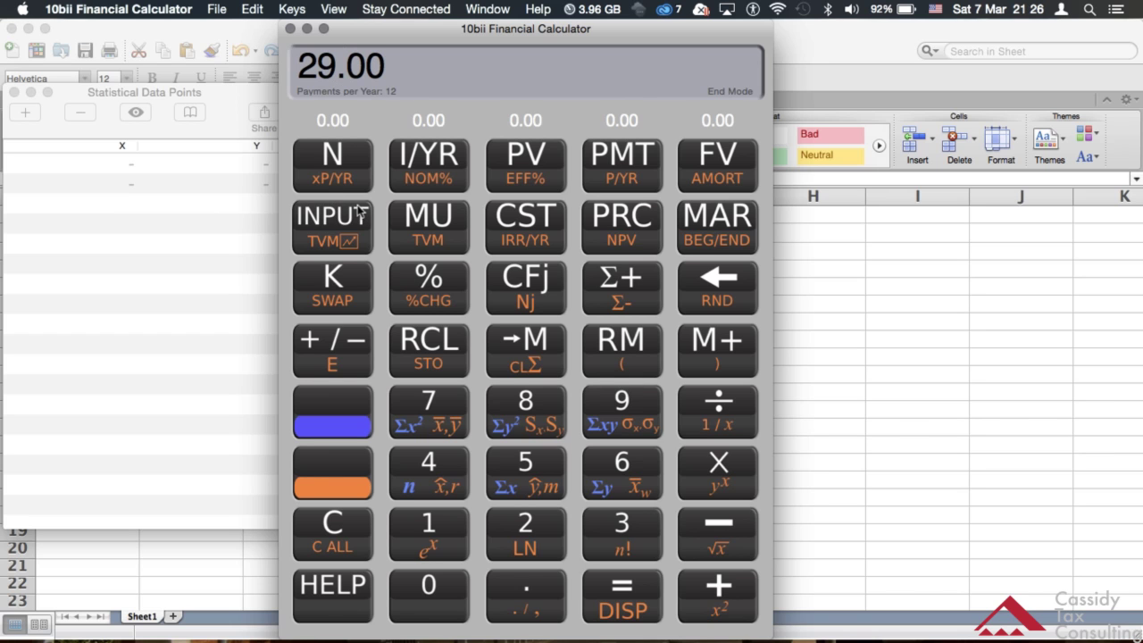
{"action": "left_click", "coordinate": [612, 272]}
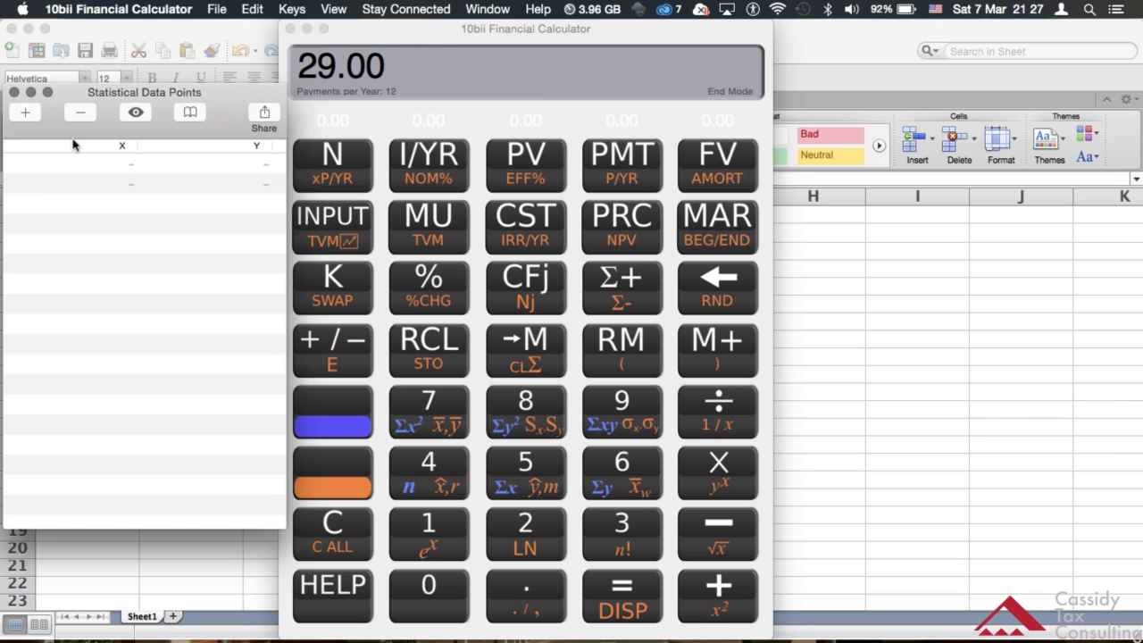
Step: Add a row to the Statistical Data Points list and enter 39 as the first X value
{"action": "left_click", "coordinate": [25, 112]}
{"action": "left_click", "coordinate": [103, 163]}
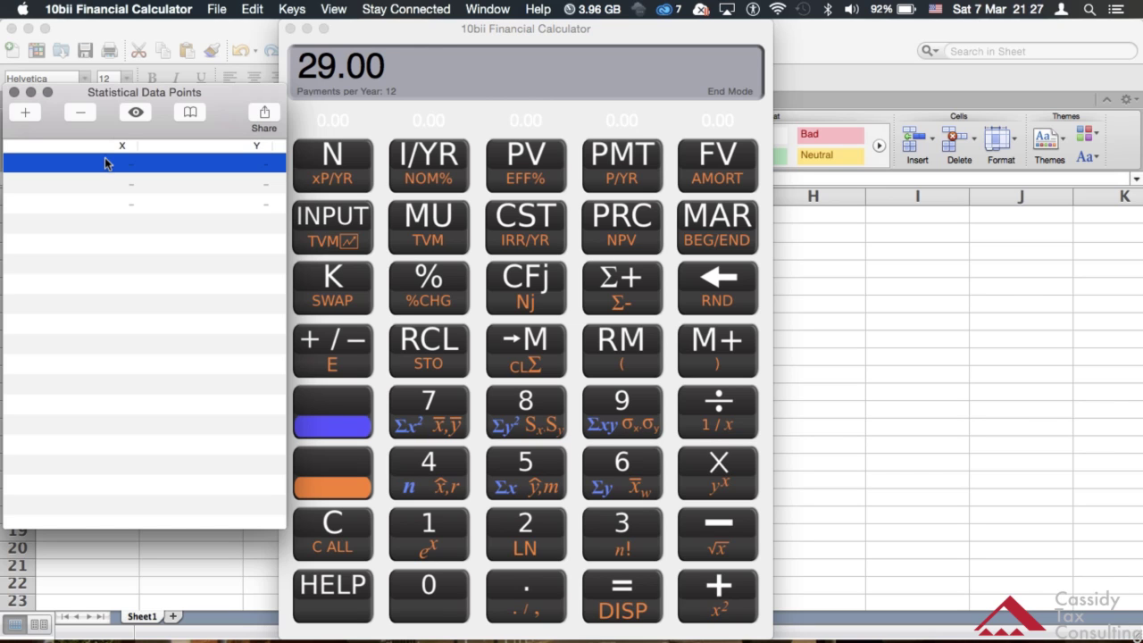
{"action": "left_click", "coordinate": [117, 164]}
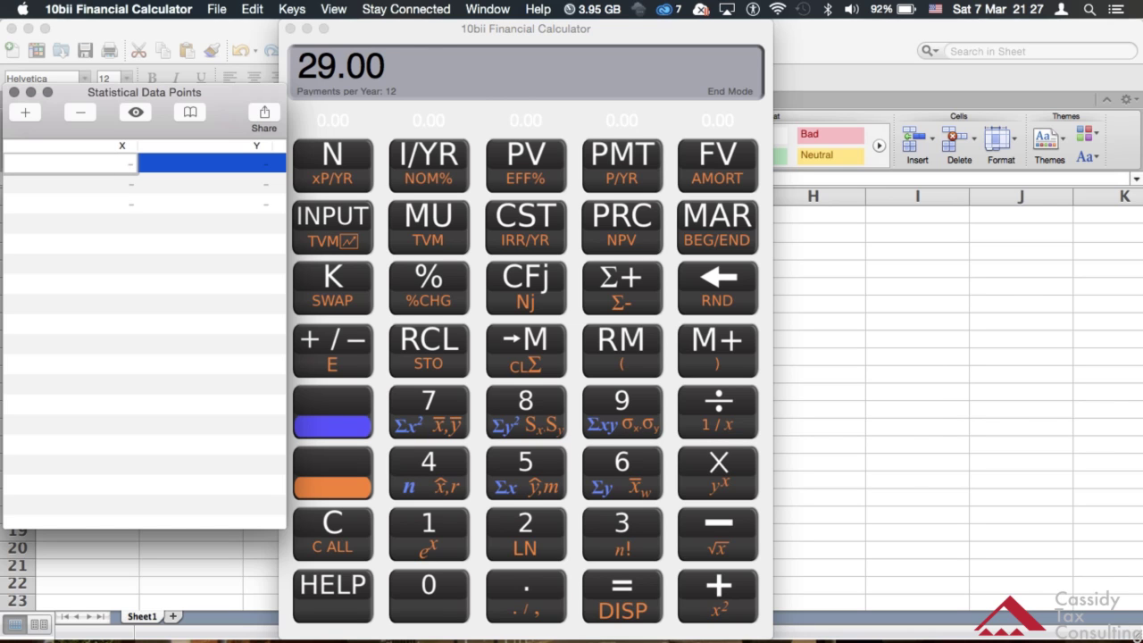
{"action": "type", "text": "39"}
{"action": "key", "text": "Return"}
Step: Enter 29 and 43 as the second and third X values in the Statistical Data Points list
{"action": "left_click", "coordinate": [110, 176]}
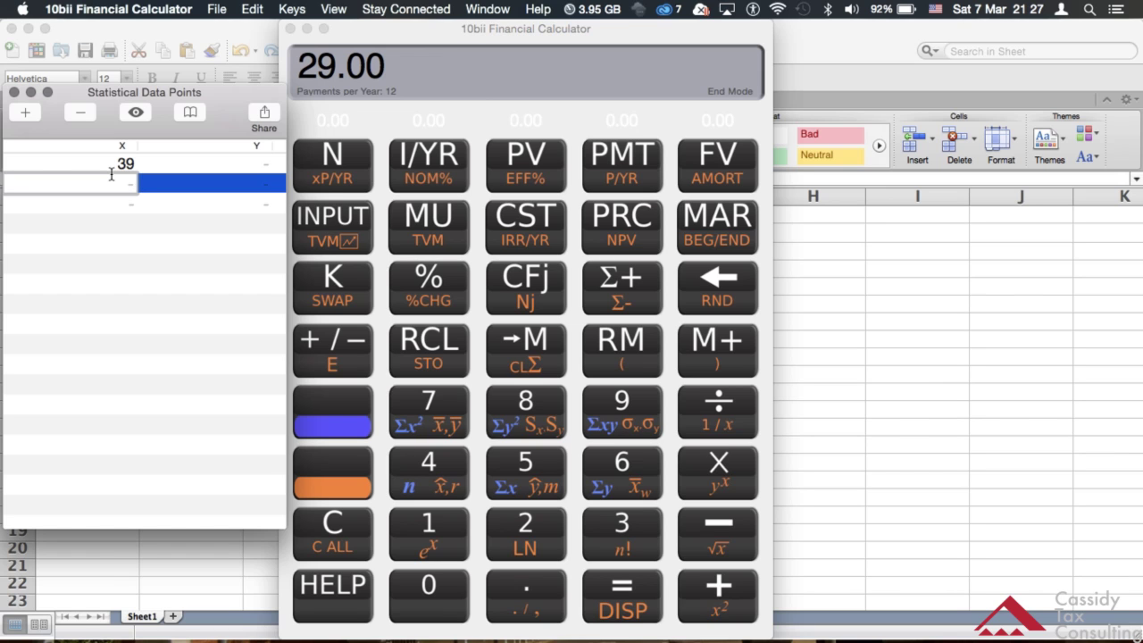
{"action": "type", "text": "29"}
{"action": "key", "text": "Return"}
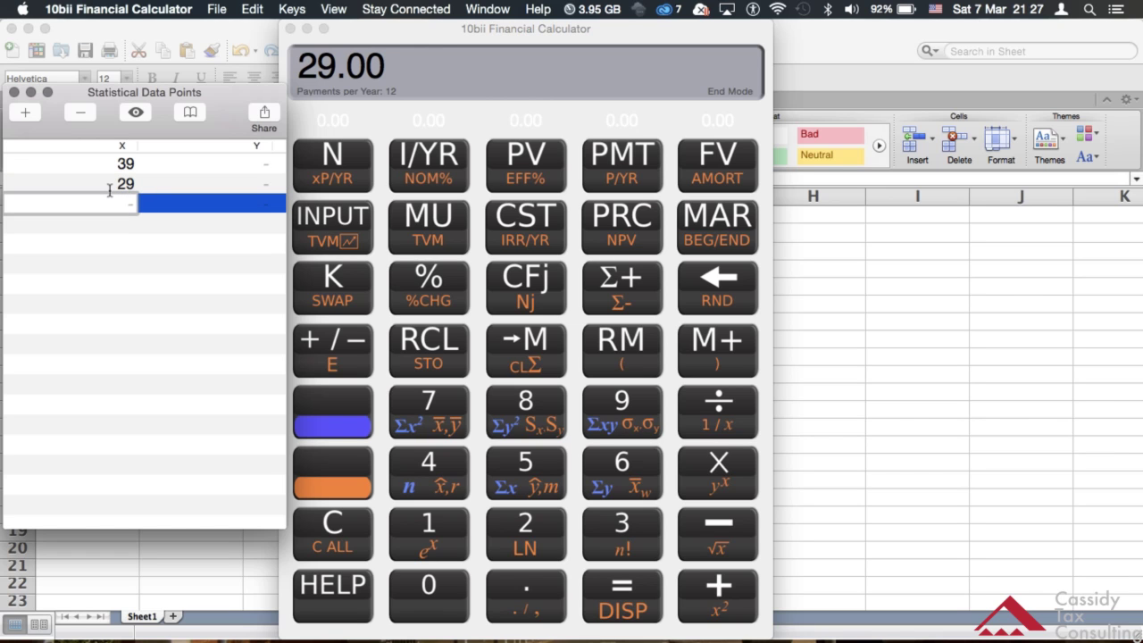
{"action": "type", "text": "43"}
{"action": "left_click", "coordinate": [111, 224]}
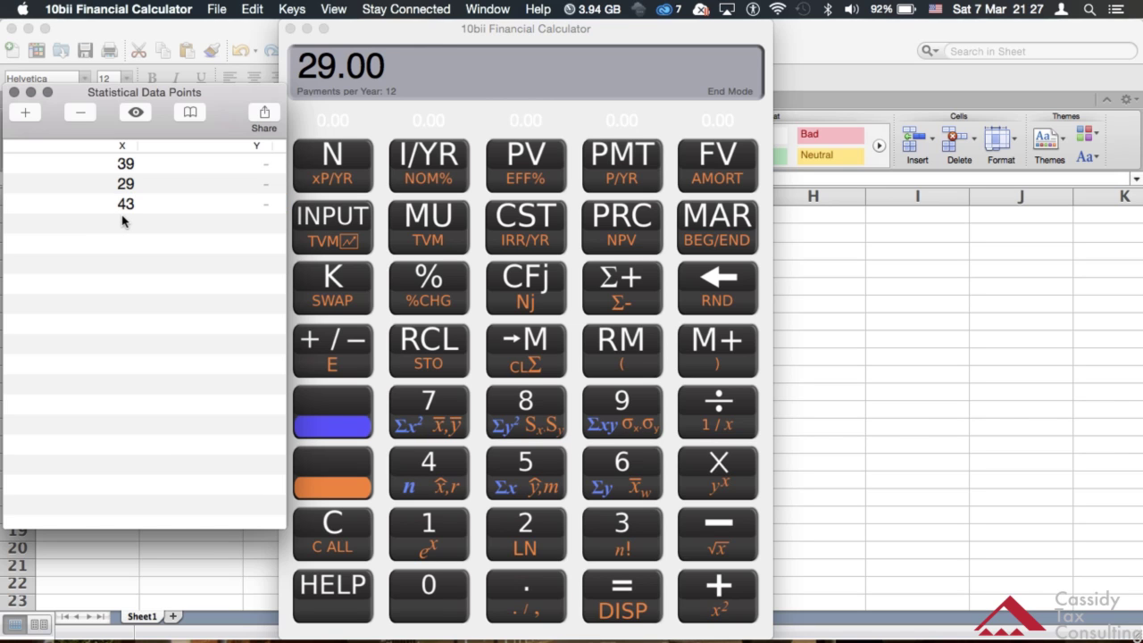
Step: Add seven more empty rows to the Statistical Data Points list
{"action": "left_click", "coordinate": [26, 112]}
{"action": "left_click", "coordinate": [26, 112]}
{"action": "left_click", "coordinate": [26, 113]}
{"action": "left_click", "coordinate": [26, 112]}
{"action": "left_click", "coordinate": [26, 112]}
{"action": "left_click", "coordinate": [26, 113]}
{"action": "left_click", "coordinate": [26, 113]}
Step: Enter 52, 39, 44 and 40 as the fourth to seventh X values in the Statistical Data Points list
{"action": "left_click", "coordinate": [122, 224]}
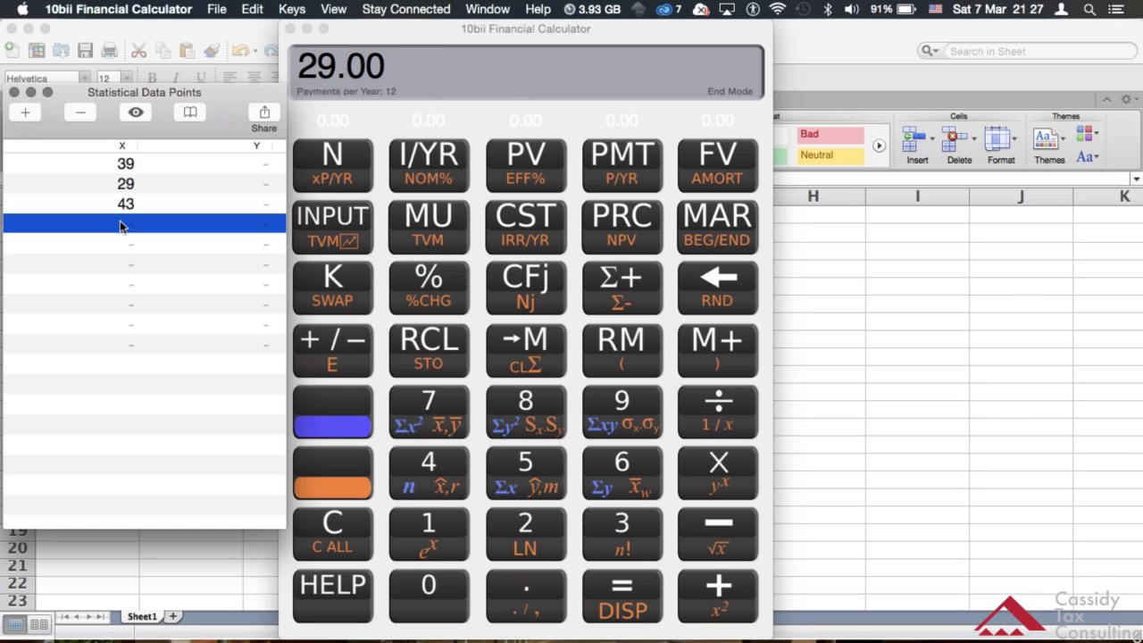
{"action": "left_click", "coordinate": [123, 224]}
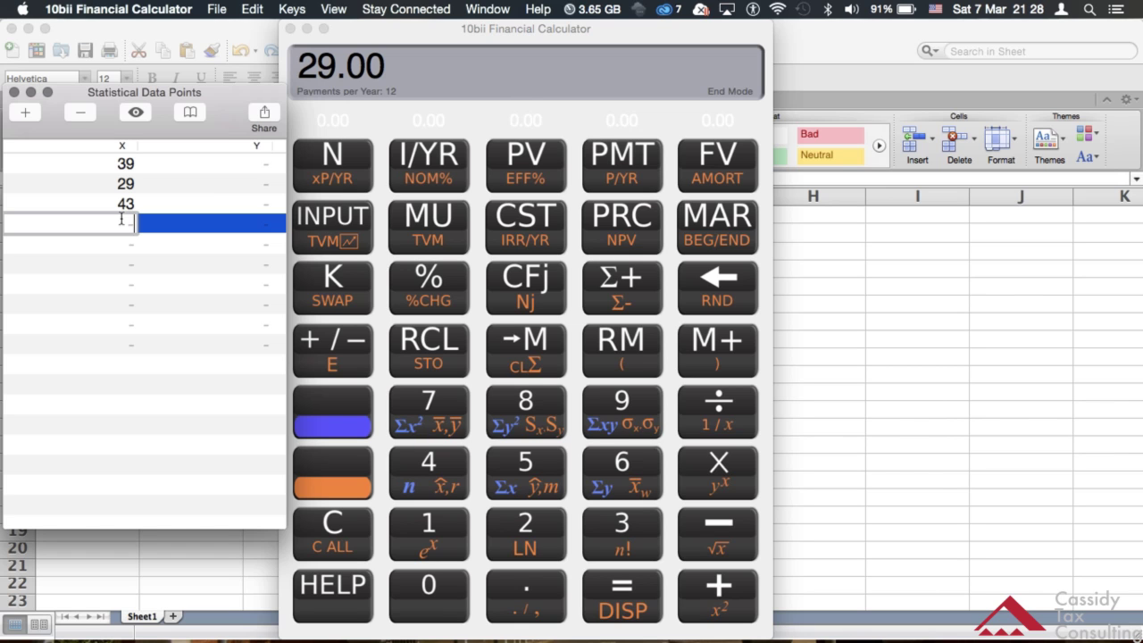
{"action": "type", "text": "52"}
{"action": "left_click", "coordinate": [119, 245]}
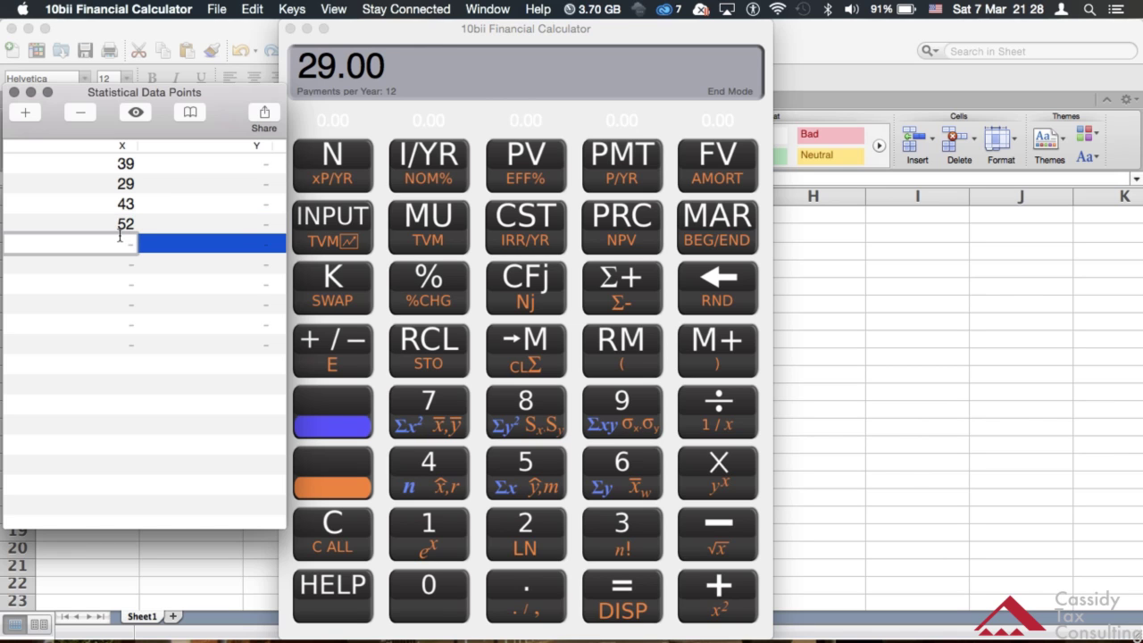
{"action": "type", "text": "39"}
{"action": "left_click", "coordinate": [121, 256]}
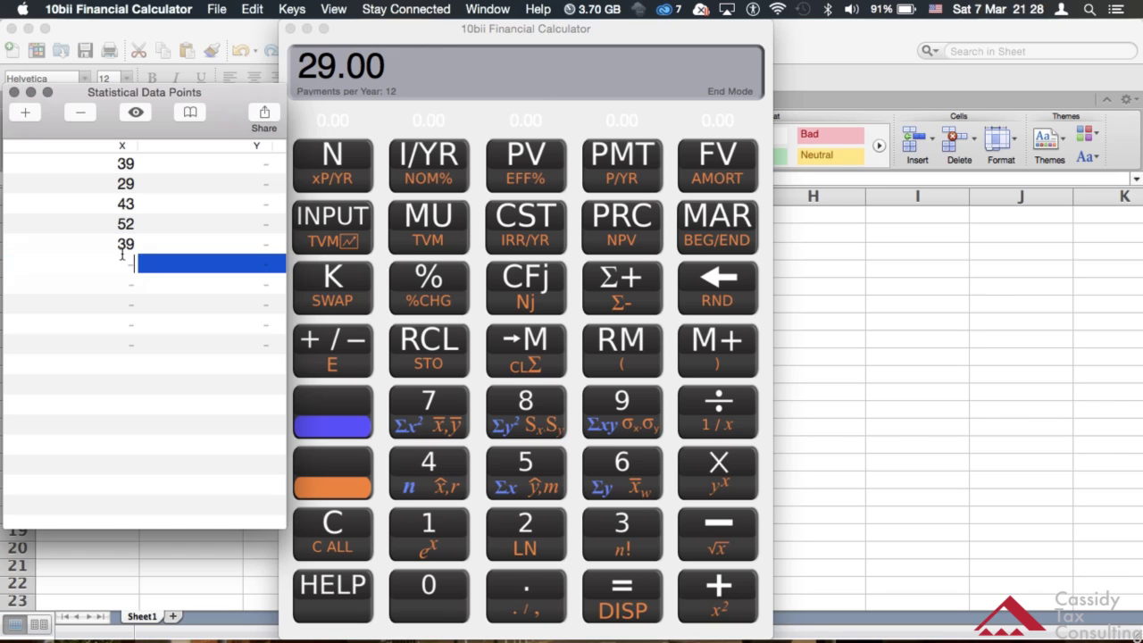
{"action": "type", "text": "44"}
{"action": "left_click", "coordinate": [122, 273]}
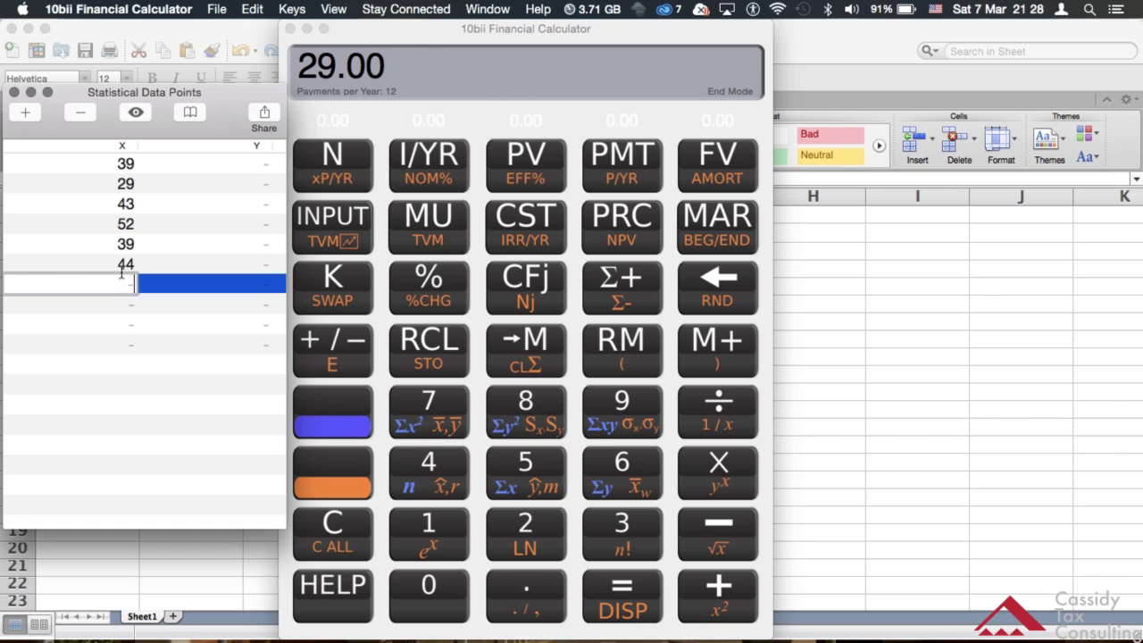
{"action": "type", "text": "40"}
Step: Enter 31, 44 and 35 as the eighth to tenth X values and move the data points window off the worksheet columns
{"action": "left_click", "coordinate": [122, 304]}
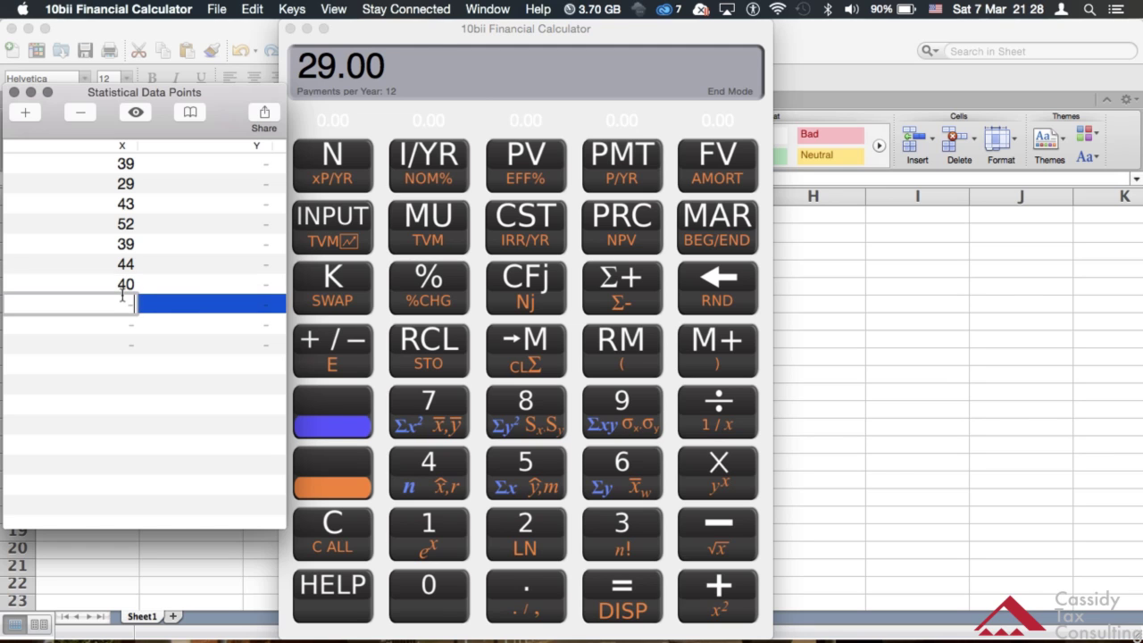
{"action": "type", "text": "31"}
{"action": "key", "text": "Return"}
{"action": "left_click", "coordinate": [125, 321]}
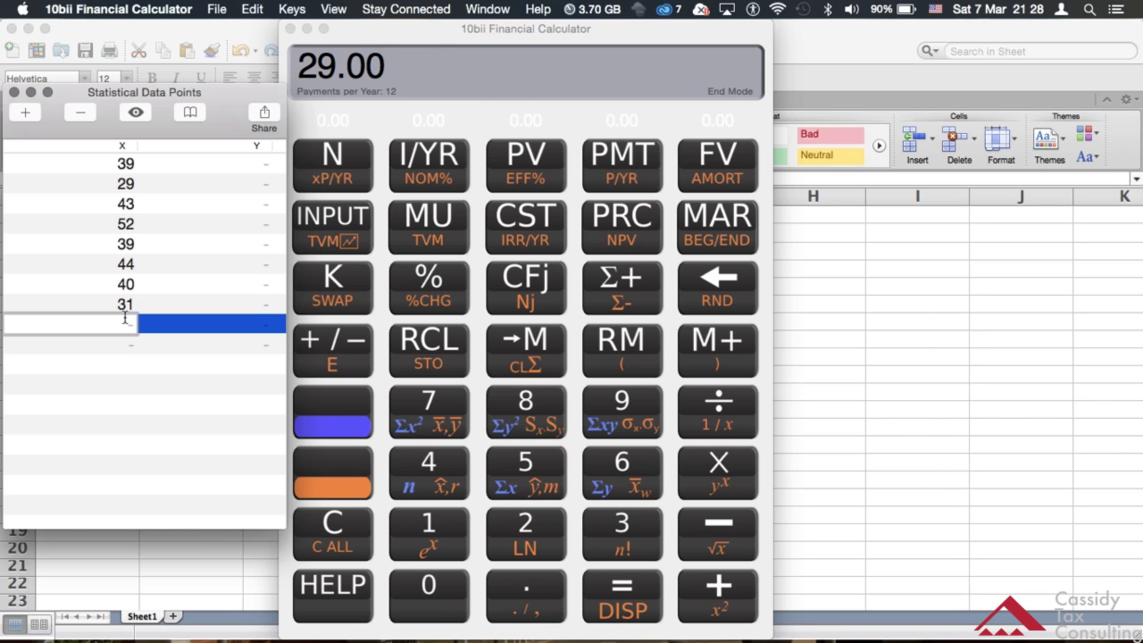
{"action": "type", "text": "44"}
{"action": "key", "text": "Return"}
{"action": "left_click", "coordinate": [124, 336]}
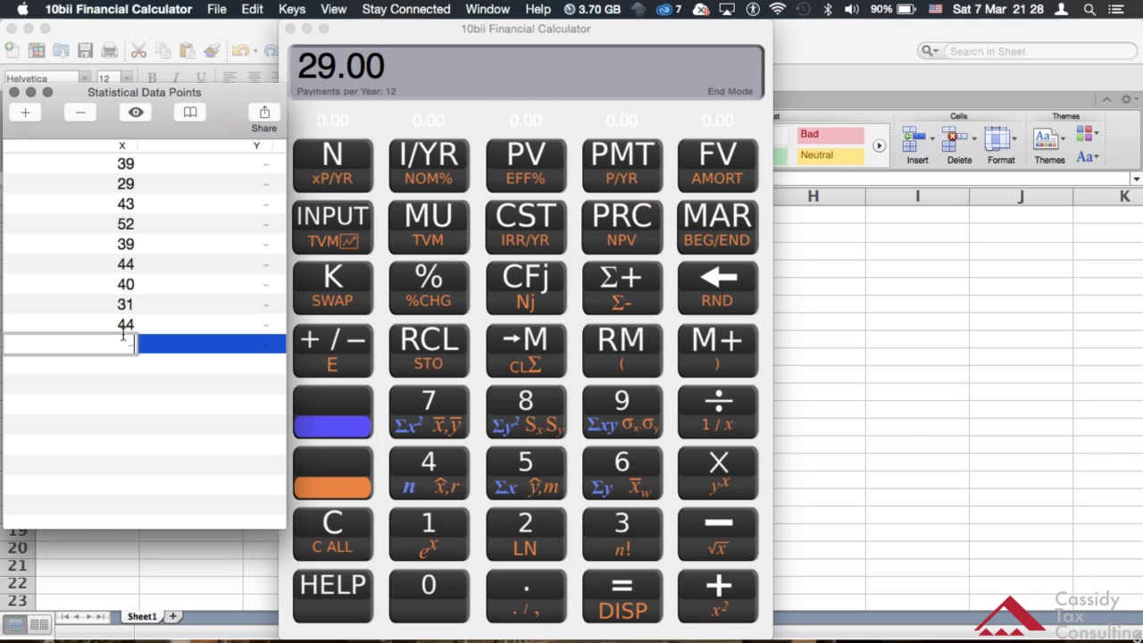
{"action": "type", "text": "35"}
{"action": "left_click", "coordinate": [103, 389]}
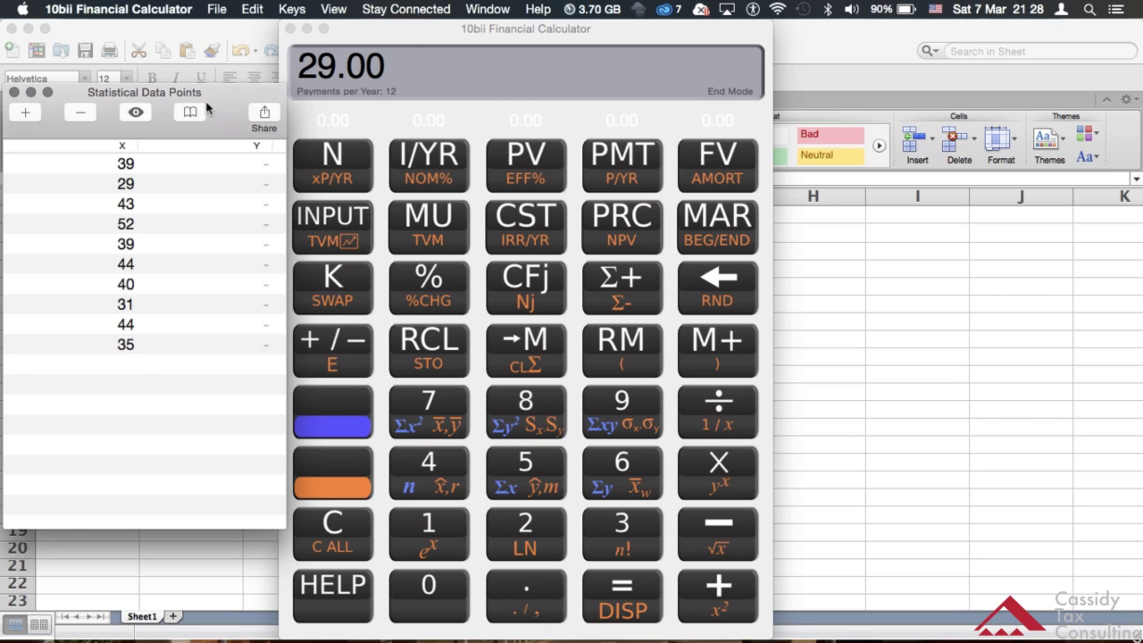
{"action": "left_click_drag", "start_coordinate": [207, 88], "coordinate": [1023, 73]}
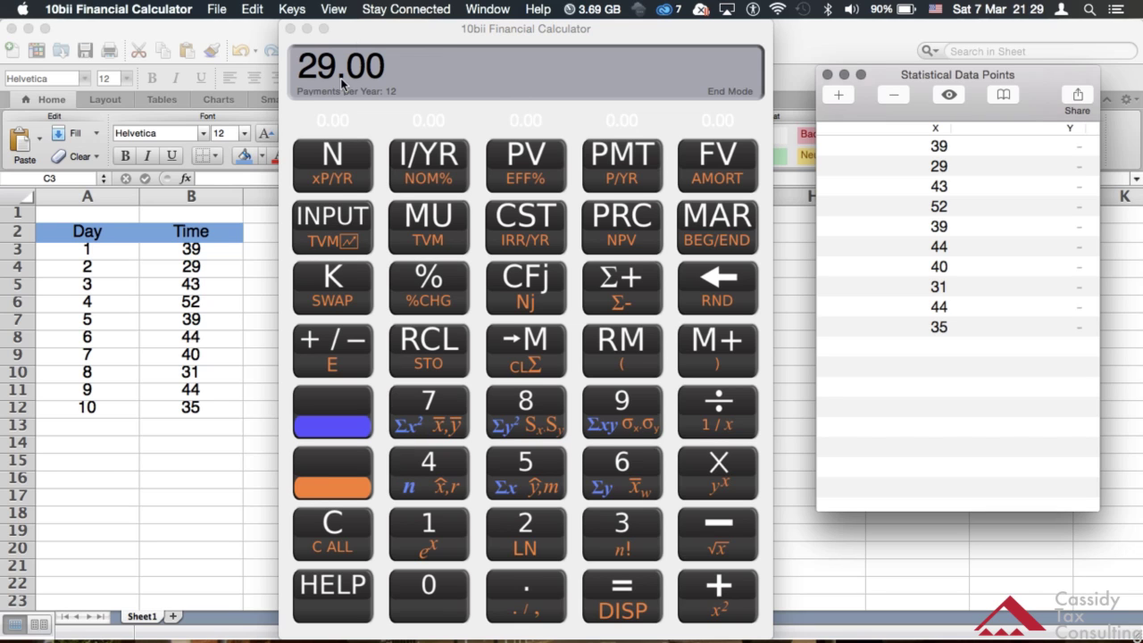
Step: Clear the calculator display and calculate the mean of the X values with the x̄,ȳ function
{"action": "left_click", "coordinate": [335, 519]}
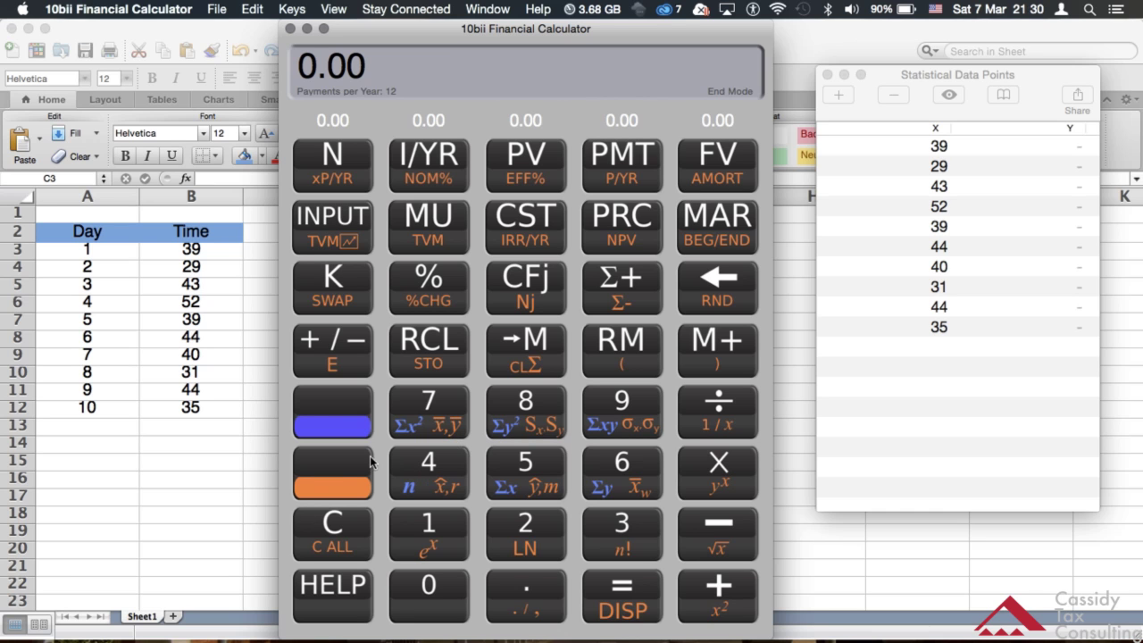
{"action": "left_click", "coordinate": [325, 482]}
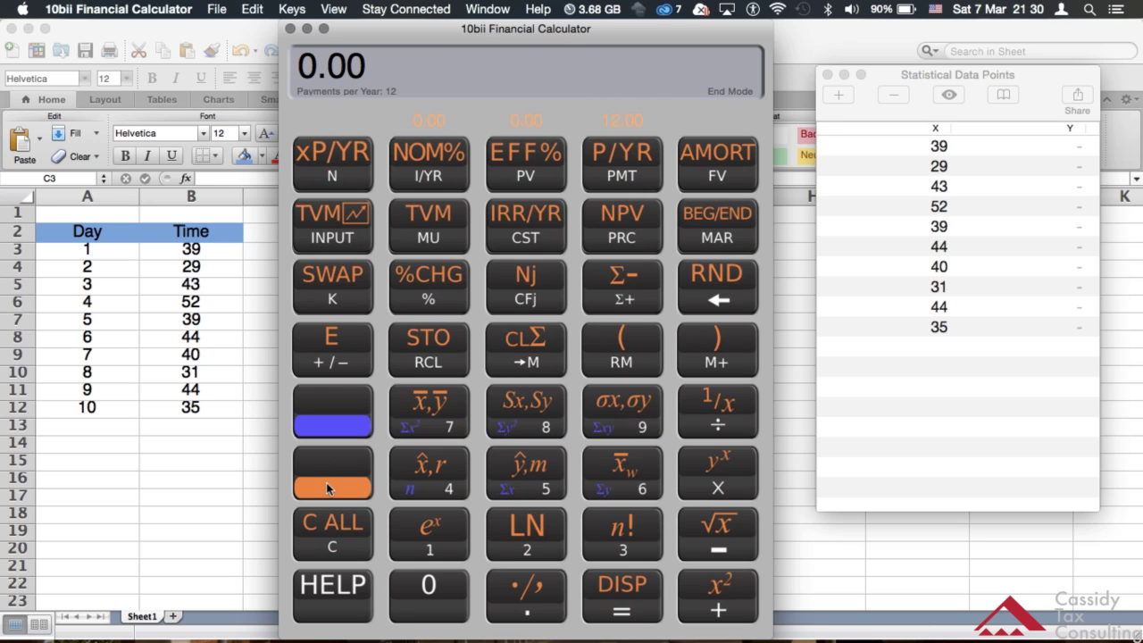
{"action": "left_click", "coordinate": [426, 399]}
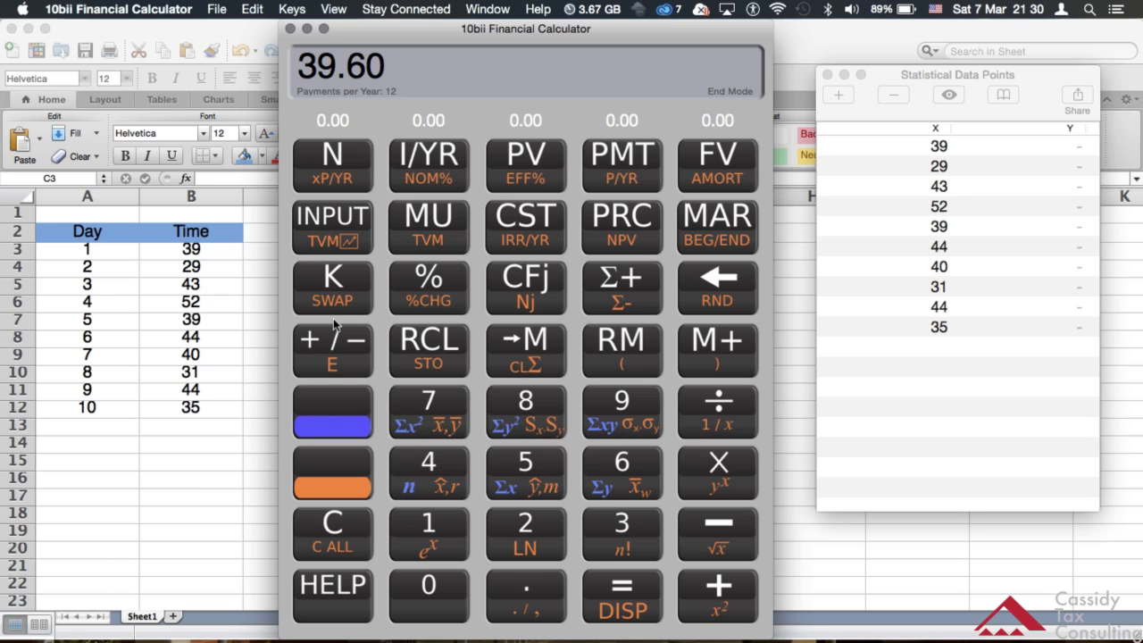
Step: Clear the calculator display and recall the sum of the X values with Σx
{"action": "left_click", "coordinate": [324, 518]}
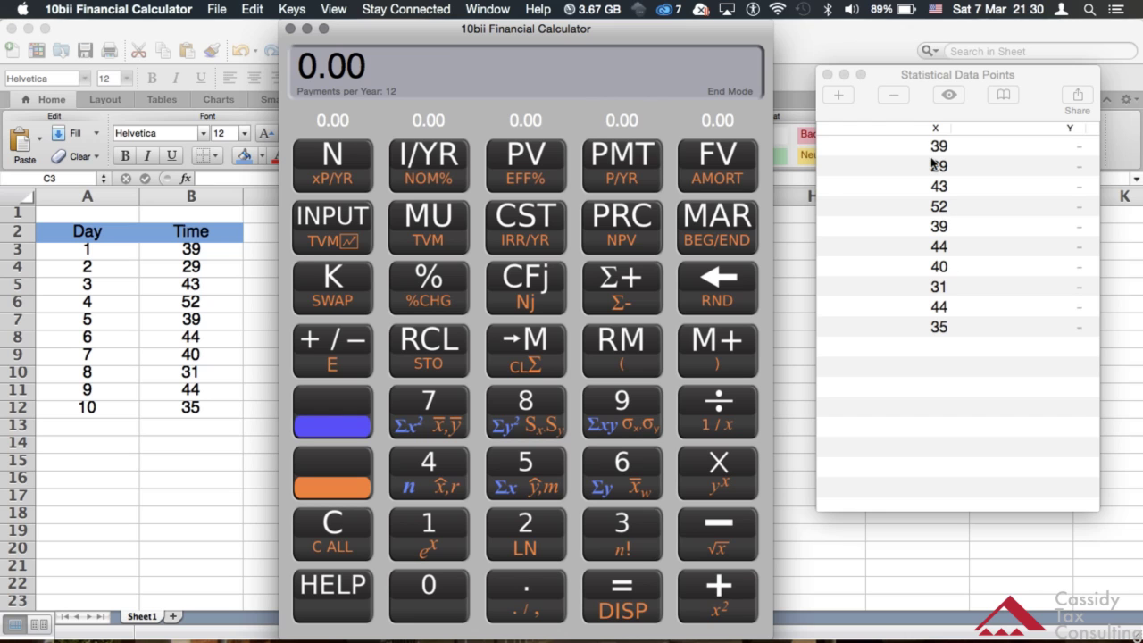
{"action": "left_click", "coordinate": [915, 95]}
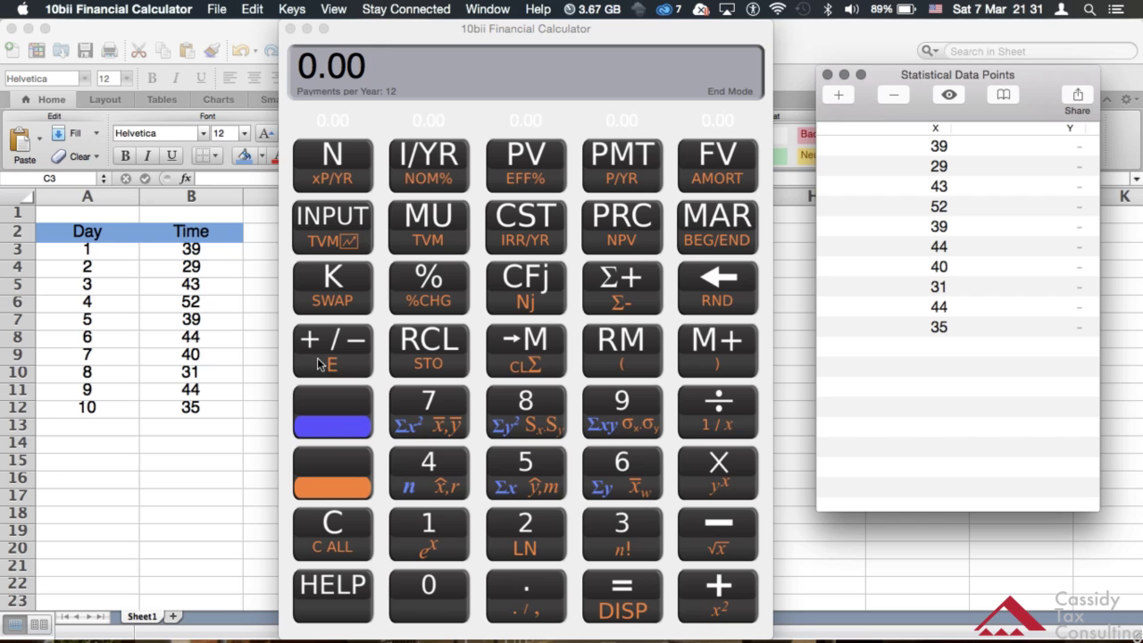
{"action": "left_click", "coordinate": [325, 419]}
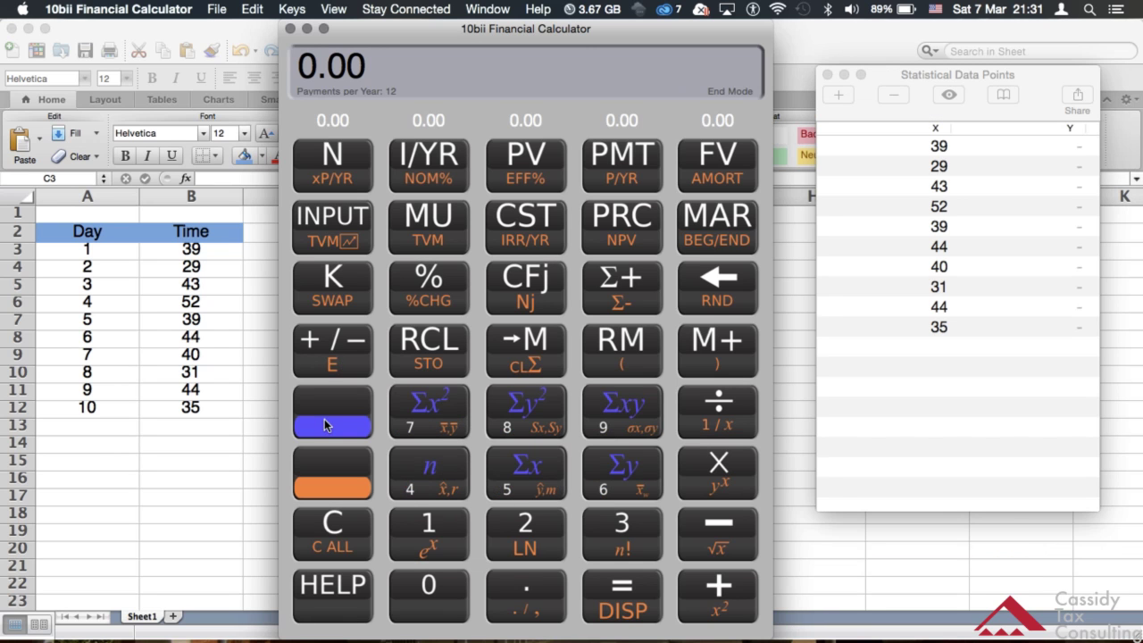
{"action": "left_click", "coordinate": [526, 464]}
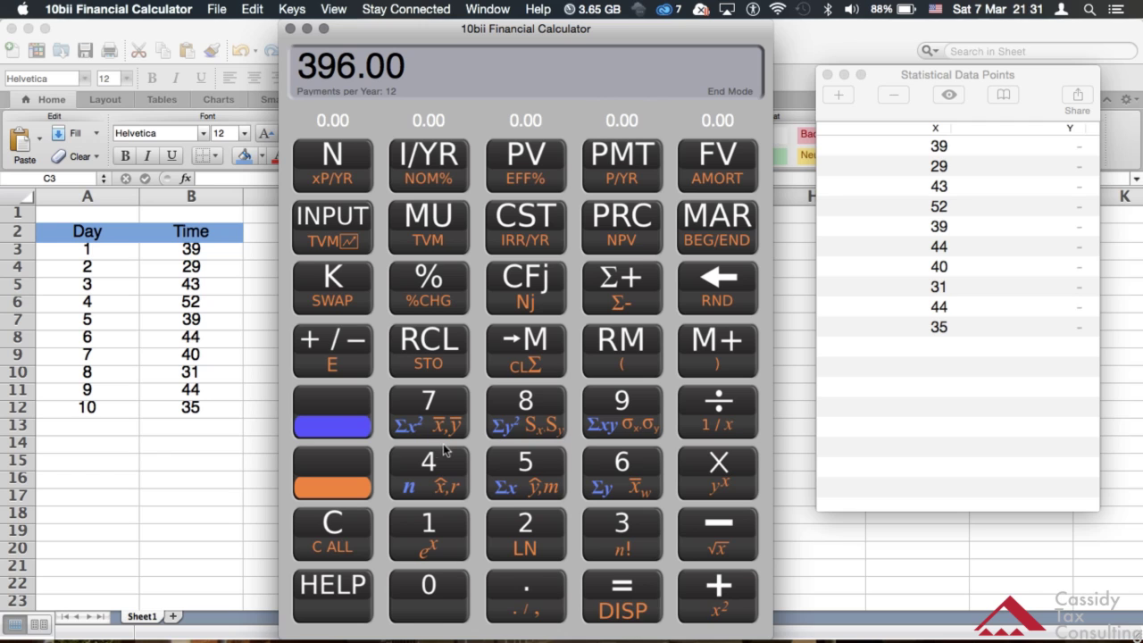
Step: Clear the calculator display and recall the number of data points with n
{"action": "left_click", "coordinate": [330, 519]}
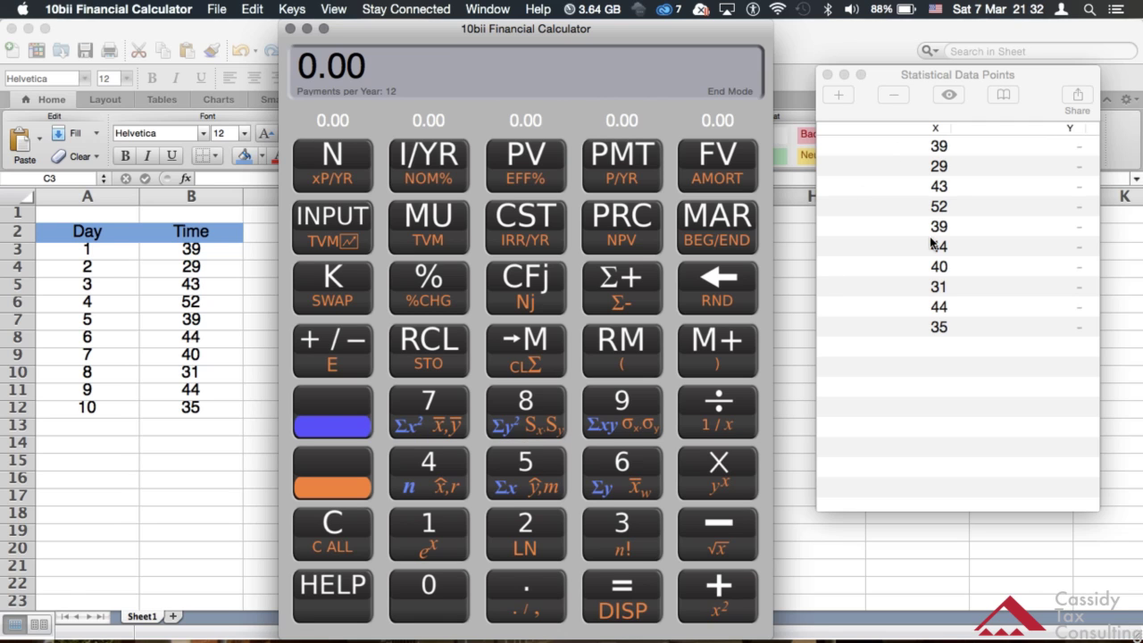
{"action": "left_click", "coordinate": [344, 427]}
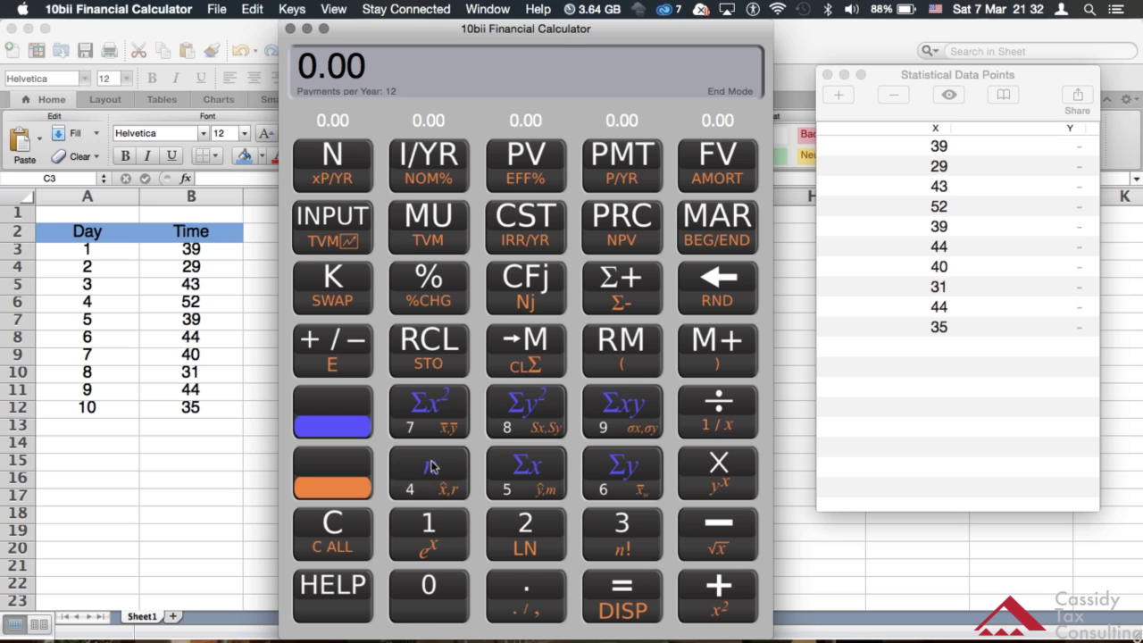
{"action": "left_click", "coordinate": [430, 466]}
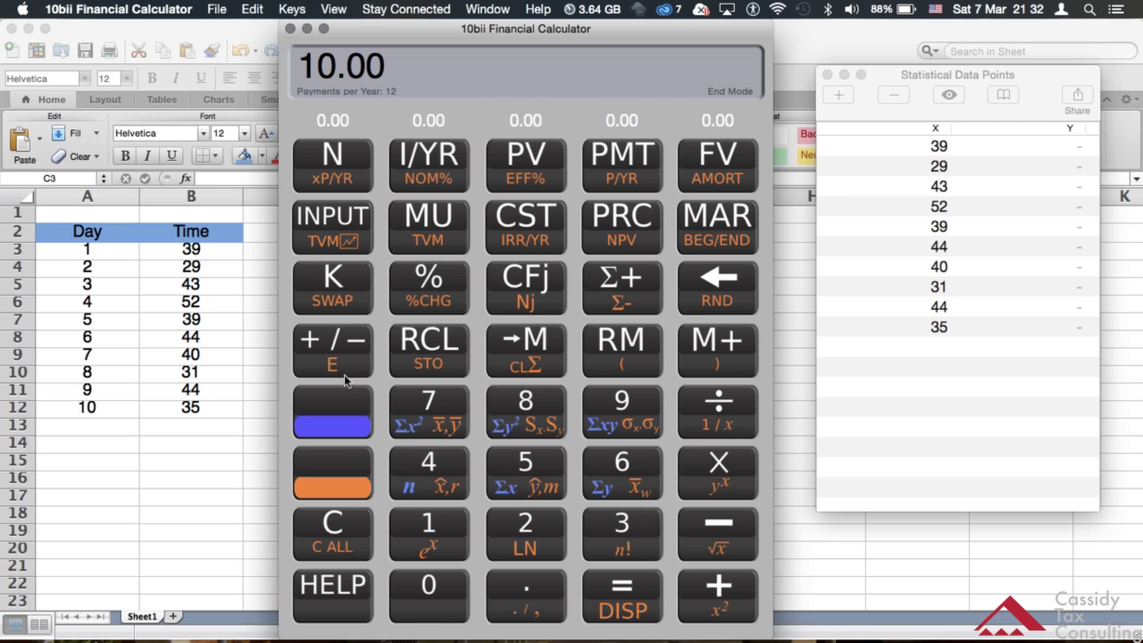
Step: Clear the calculator display and work out the mean manually by dividing Σx by n
{"action": "left_click", "coordinate": [323, 524]}
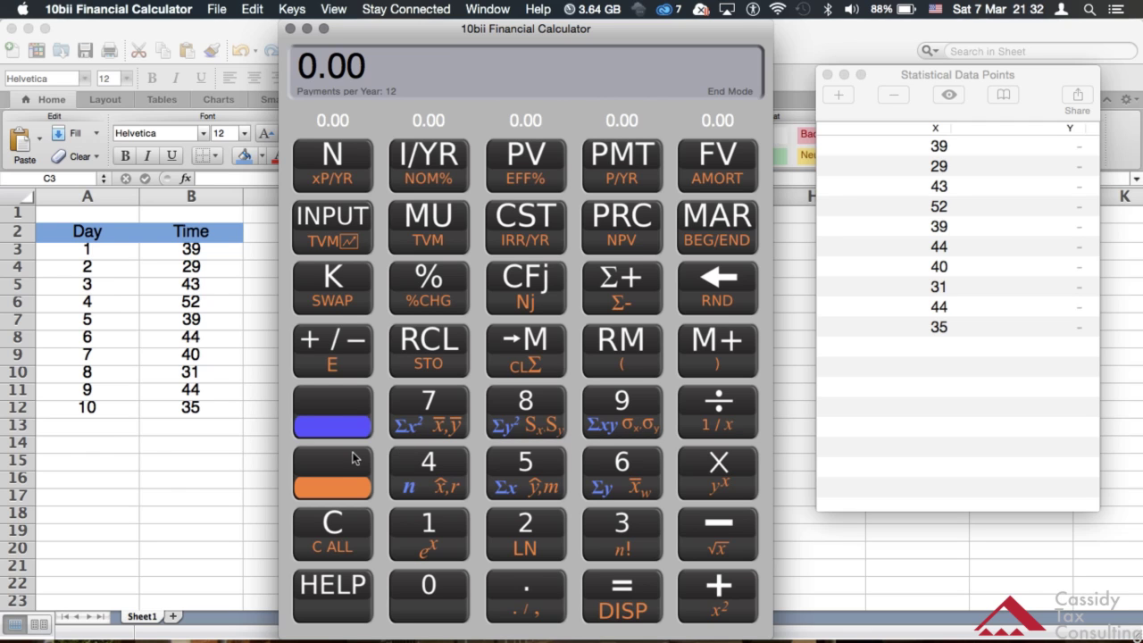
{"action": "left_click", "coordinate": [326, 413]}
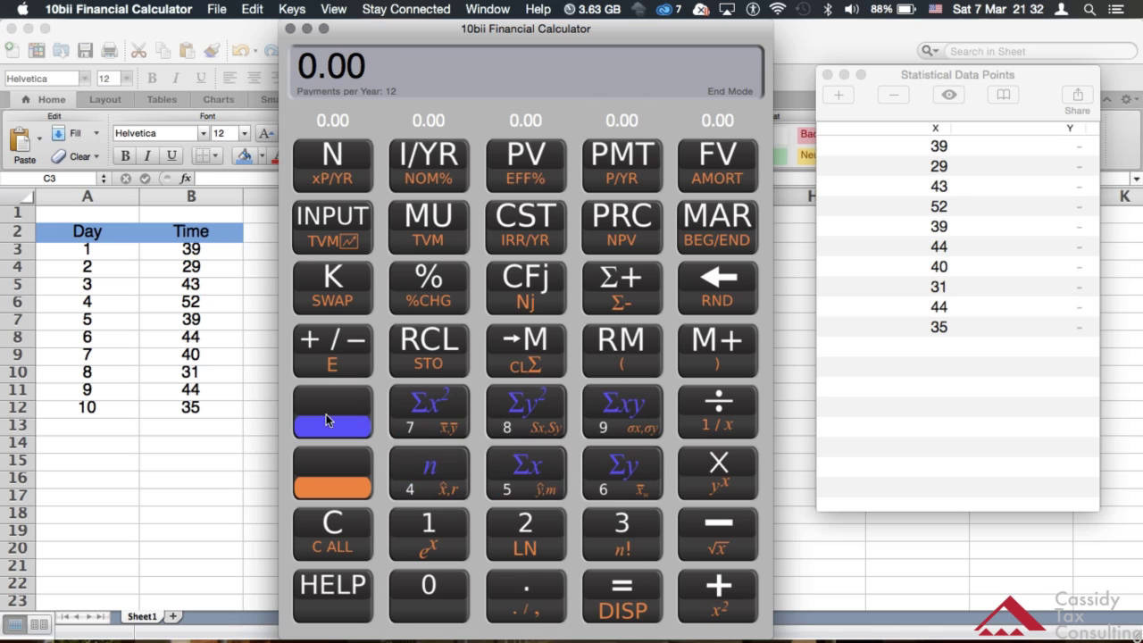
{"action": "left_click", "coordinate": [515, 466]}
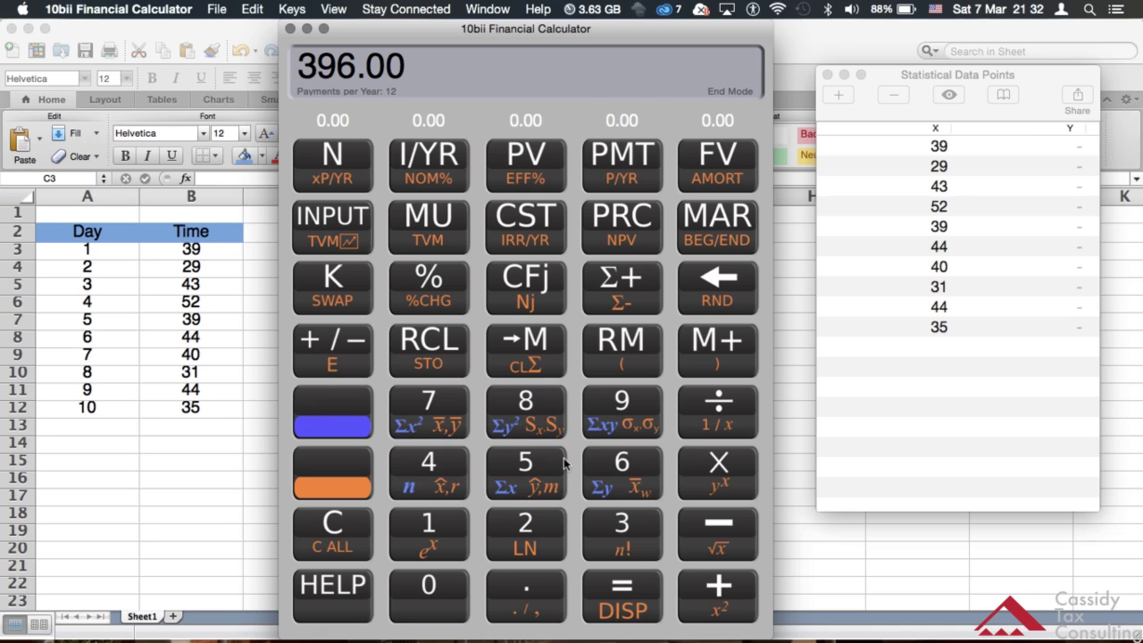
{"action": "left_click", "coordinate": [723, 401]}
{"action": "left_click", "coordinate": [324, 422]}
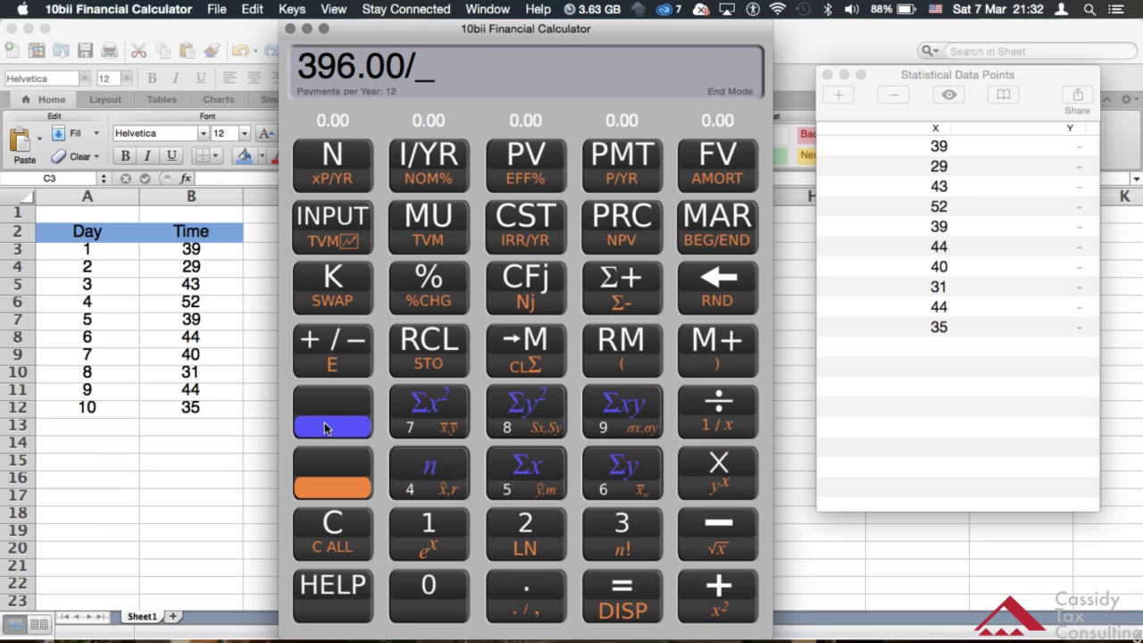
{"action": "left_click", "coordinate": [431, 462]}
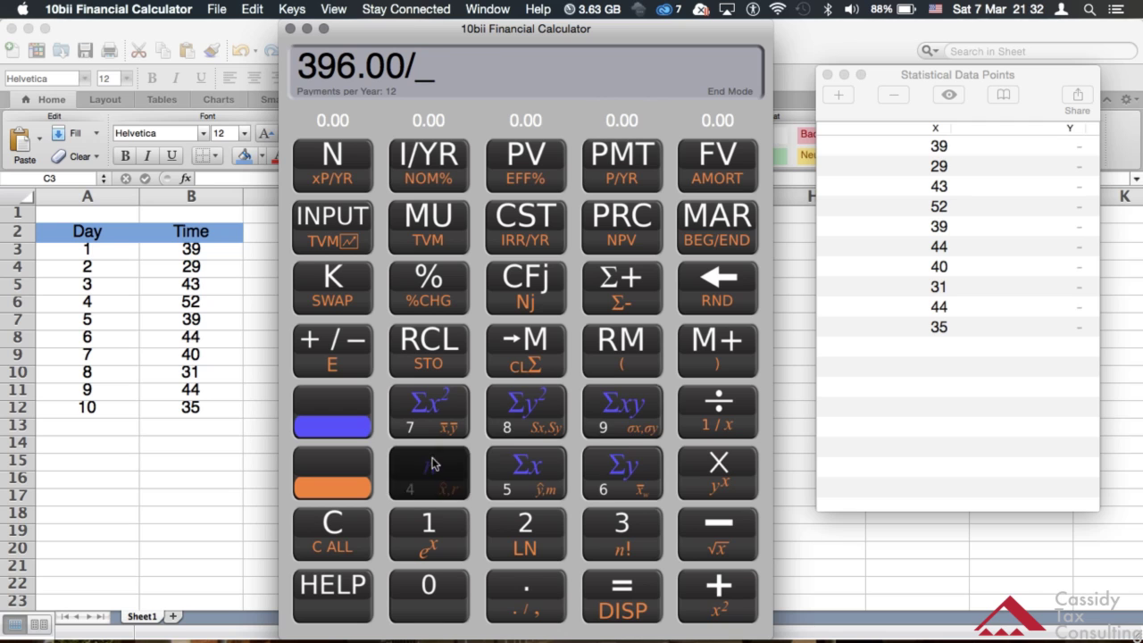
{"action": "left_click", "coordinate": [611, 577]}
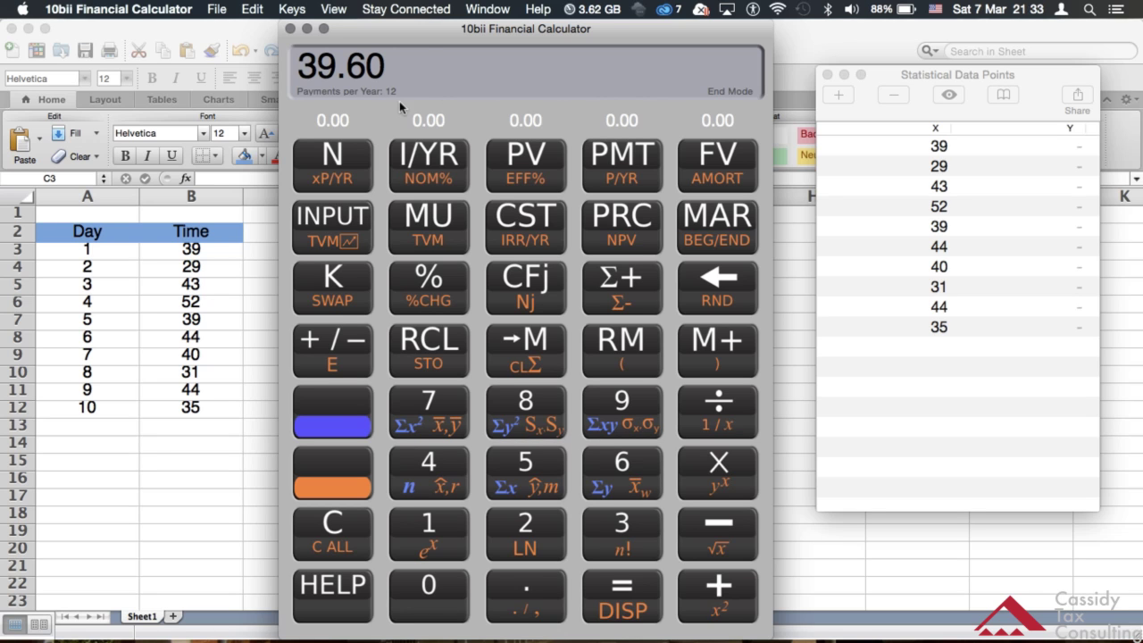
Step: Clear the manual result and calculate the X mean again with the built-in x̄,ȳ function
{"action": "left_click", "coordinate": [327, 523]}
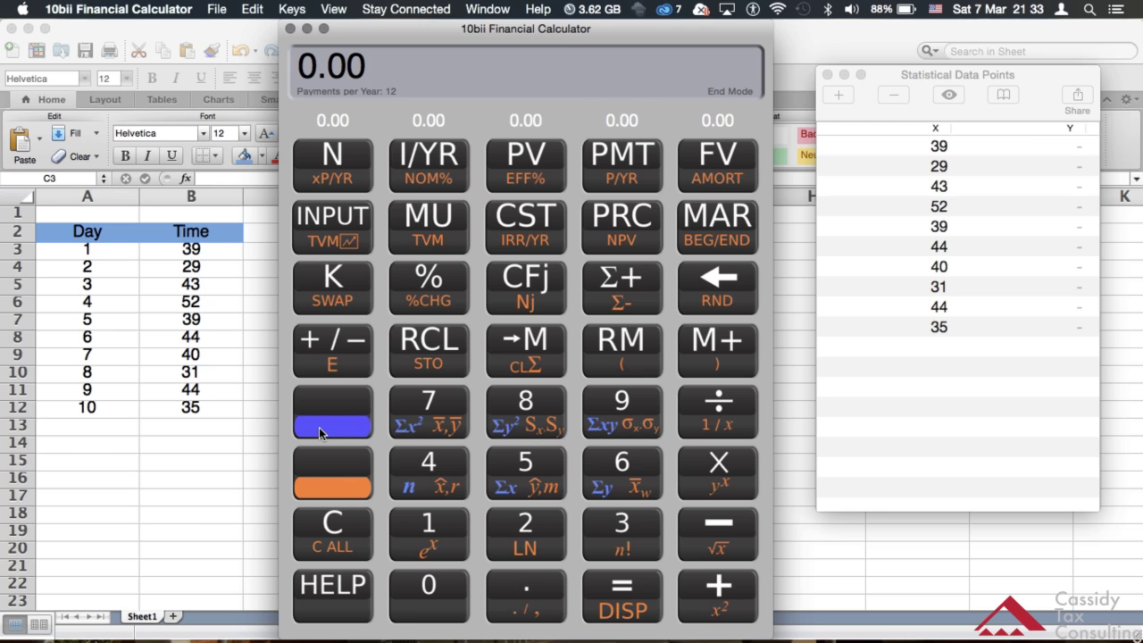
{"action": "left_click", "coordinate": [331, 483]}
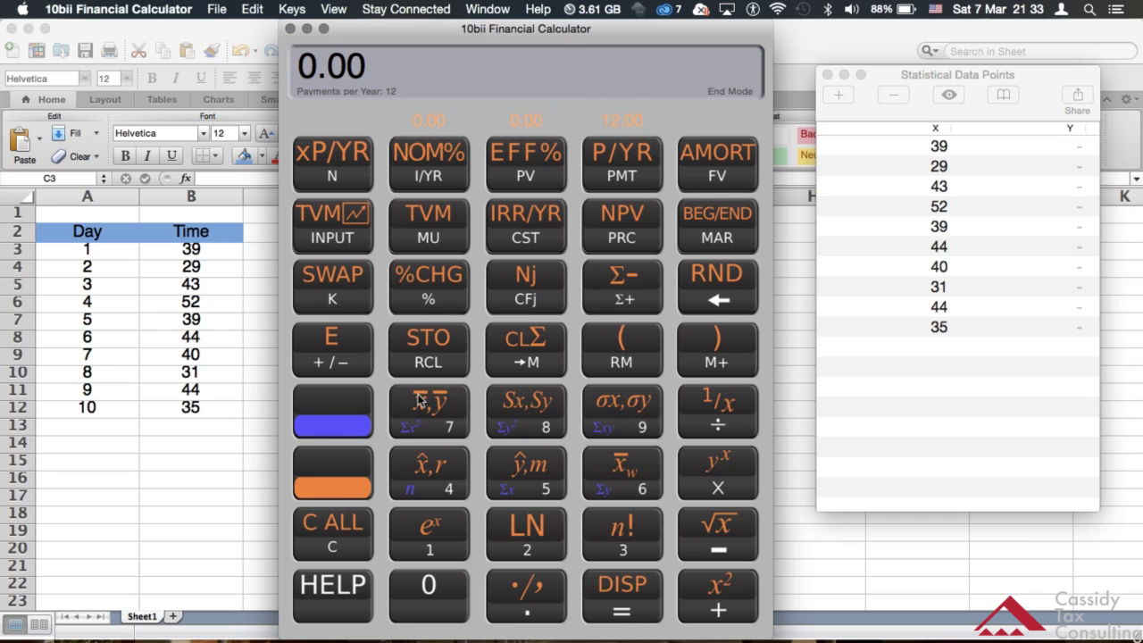
{"action": "left_click", "coordinate": [417, 401]}
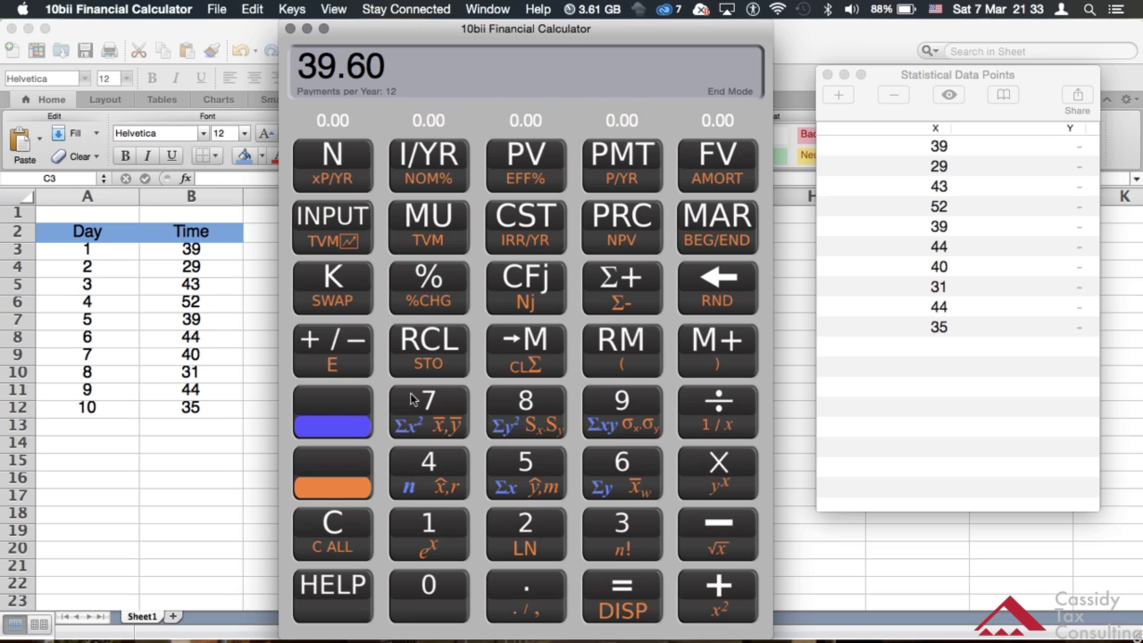